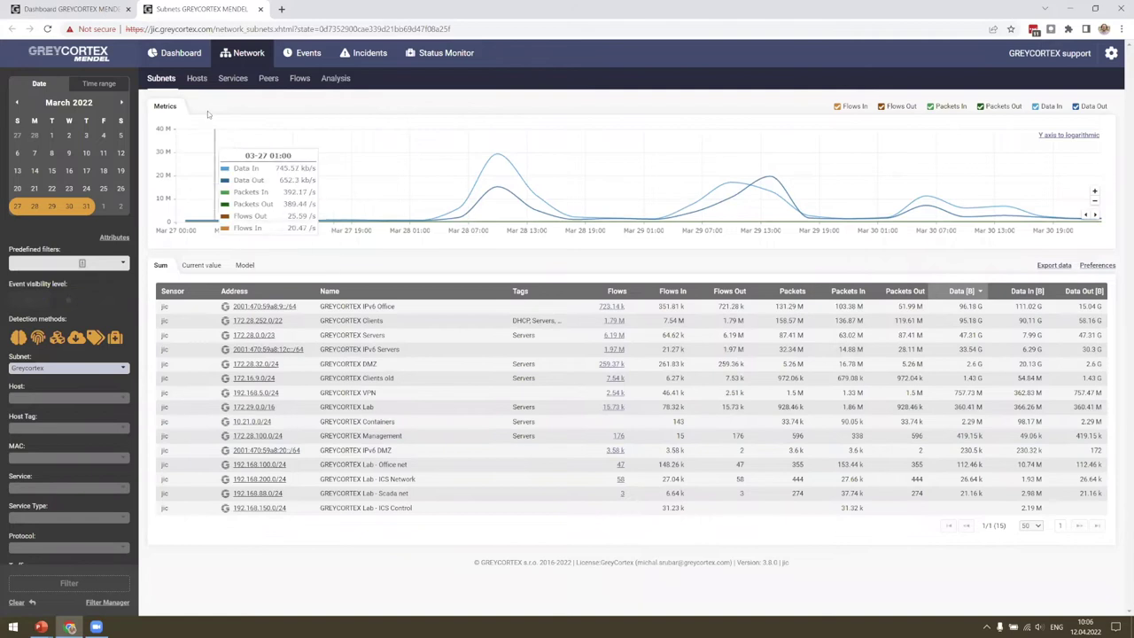
Open the network's Hosts overview and look through the listed hosts of the Greycortex subnet
click(196, 79)
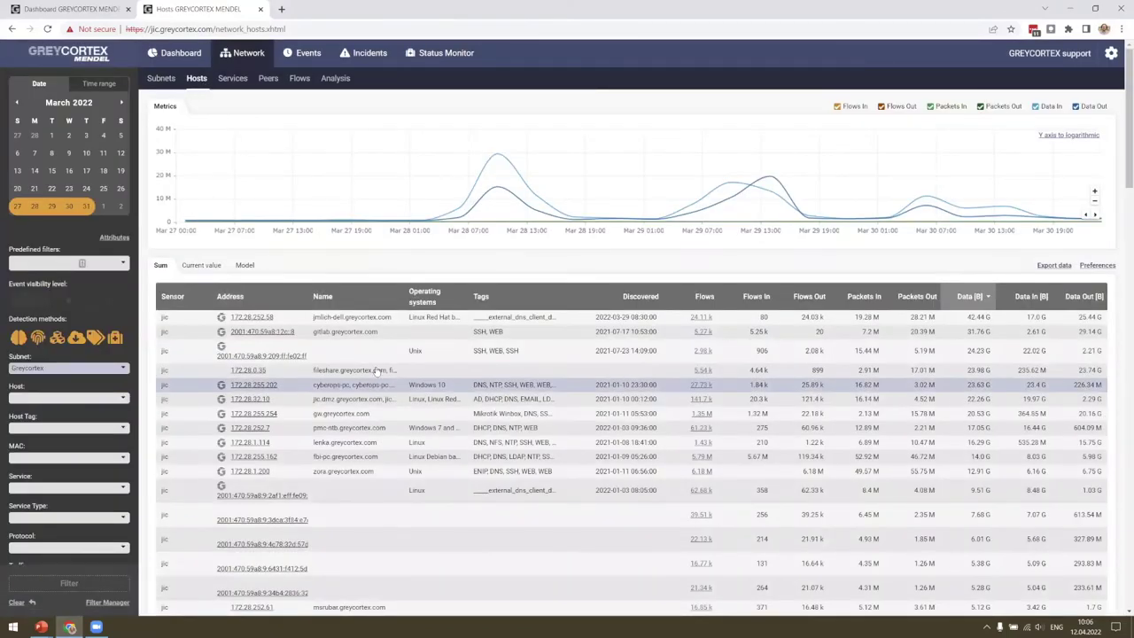
scroll(388, 359, down, 4)
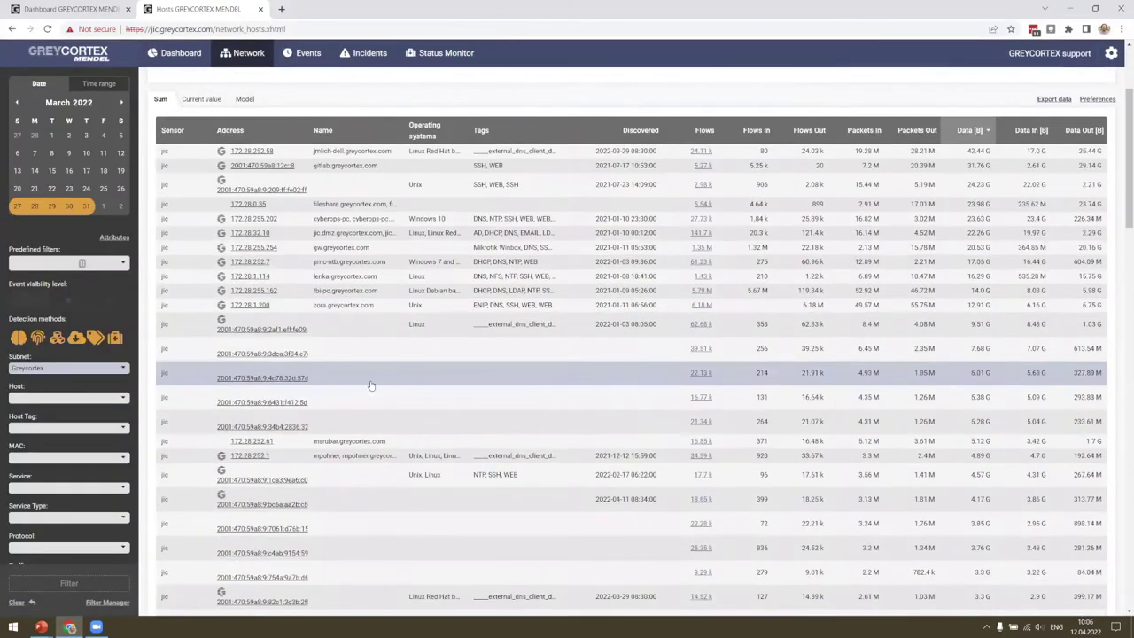
scroll(374, 408, down, 5)
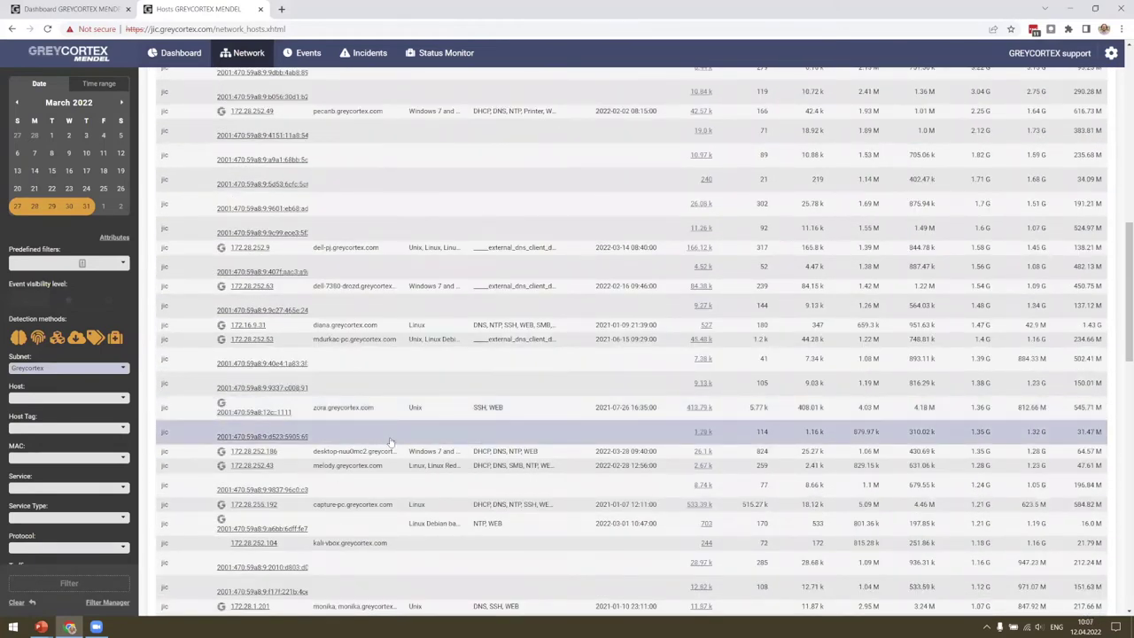
scroll(390, 441, up, 9)
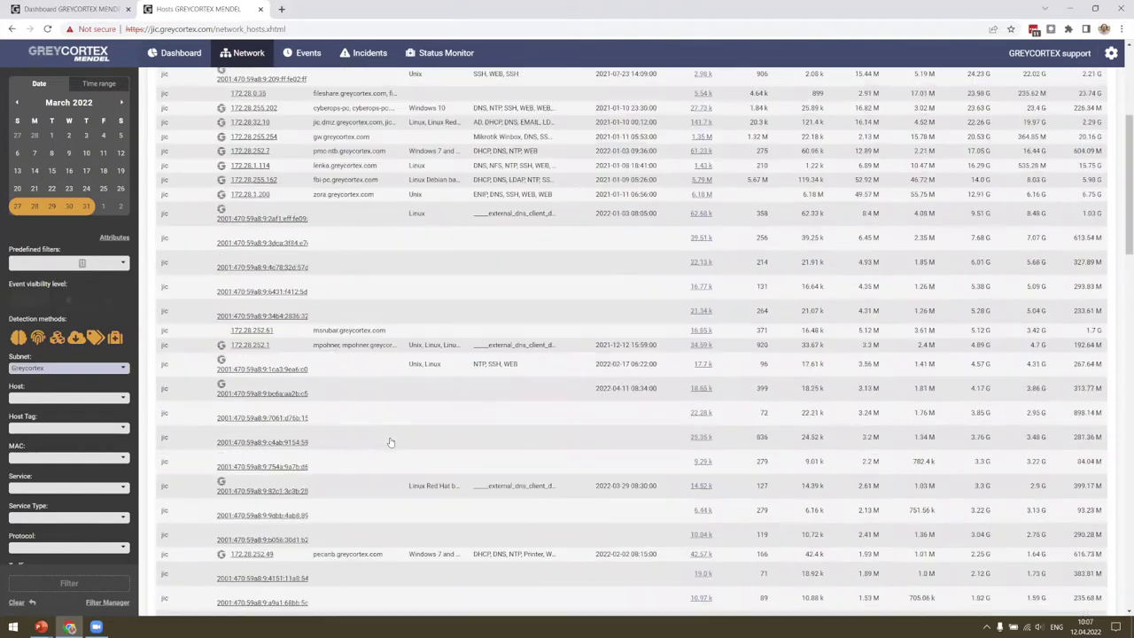
scroll(390, 442, up, 2)
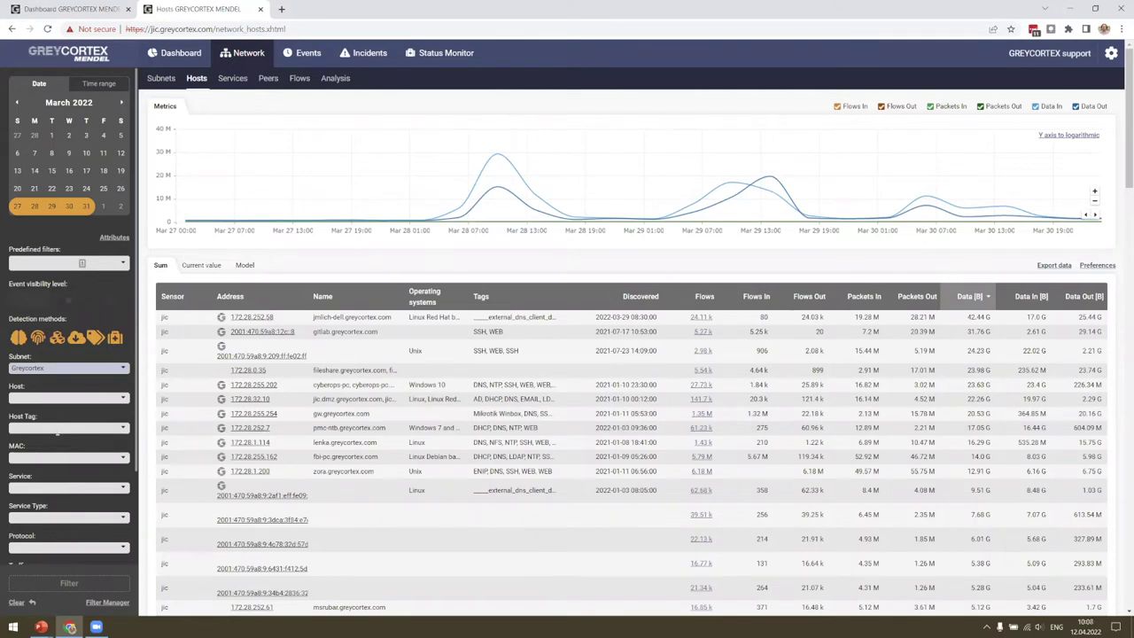
Filter the hosts by the host tag Role/Server/AD
drag(44, 426, 10, 424)
click(32, 428)
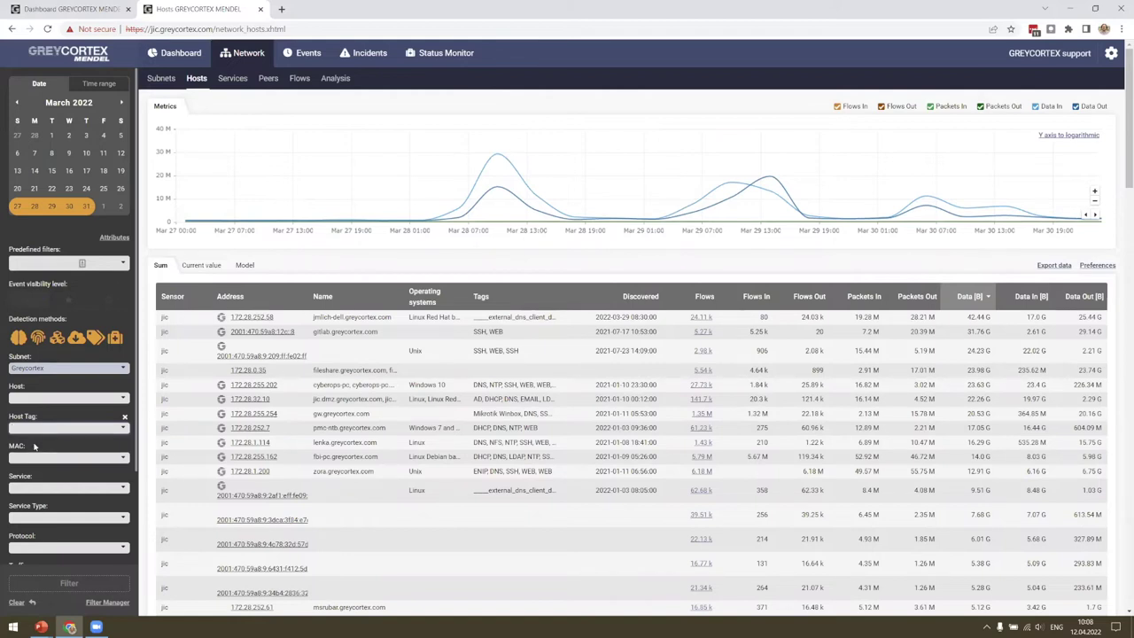
text(ic)
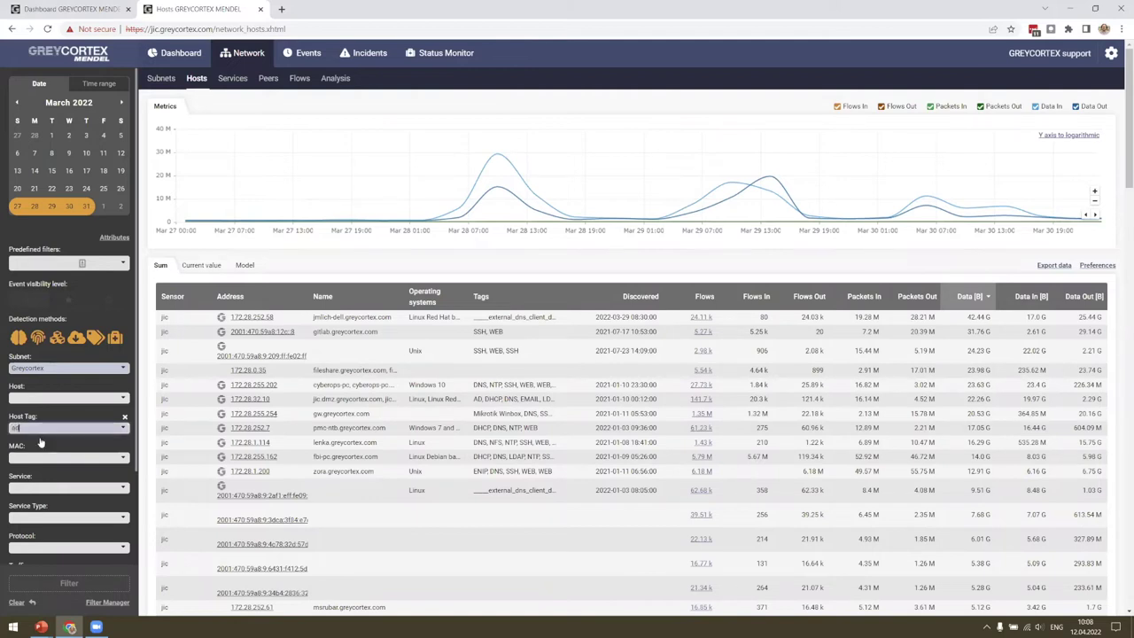
text(d)
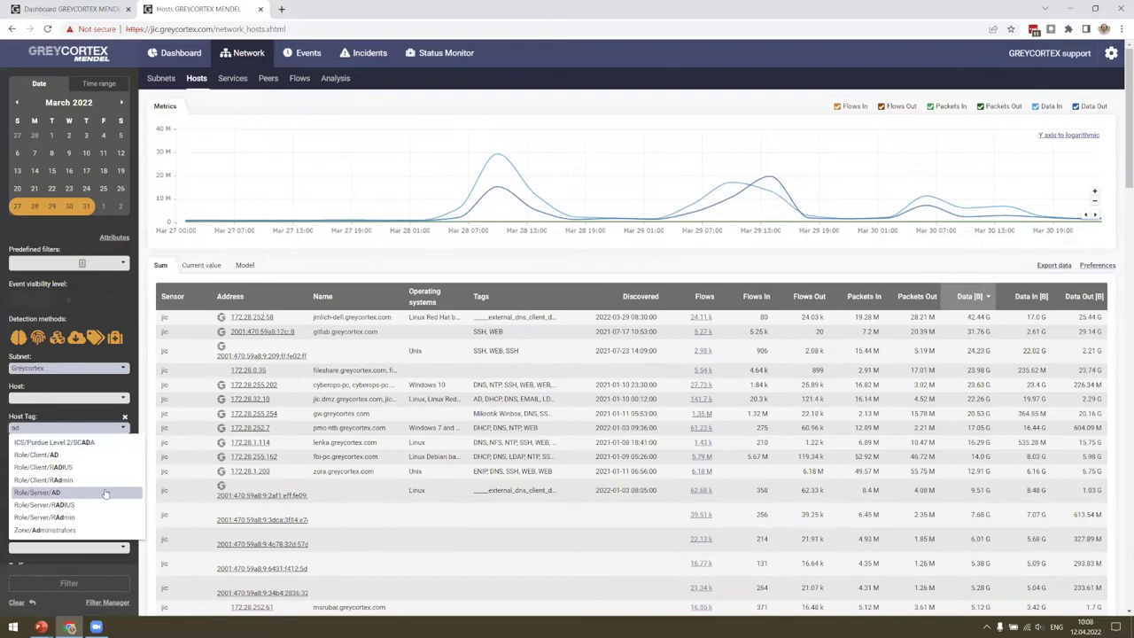
scroll(103, 477, down, 1)
scroll(102, 477, down, 1)
scroll(96, 483, up, 2)
click(73, 494)
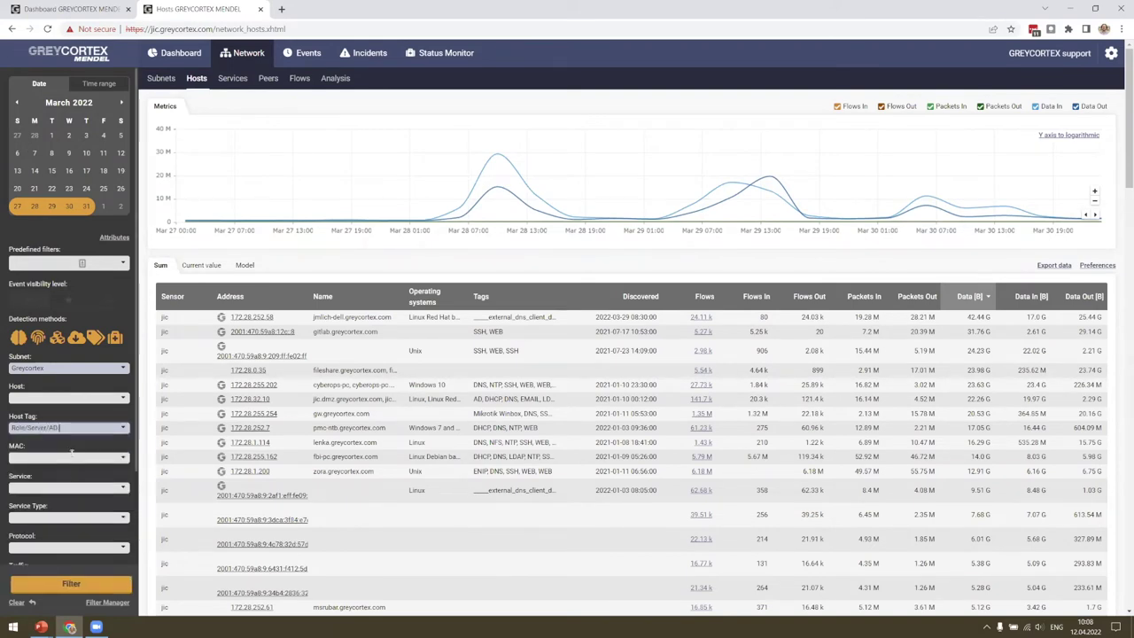
drag(30, 429, 4, 431)
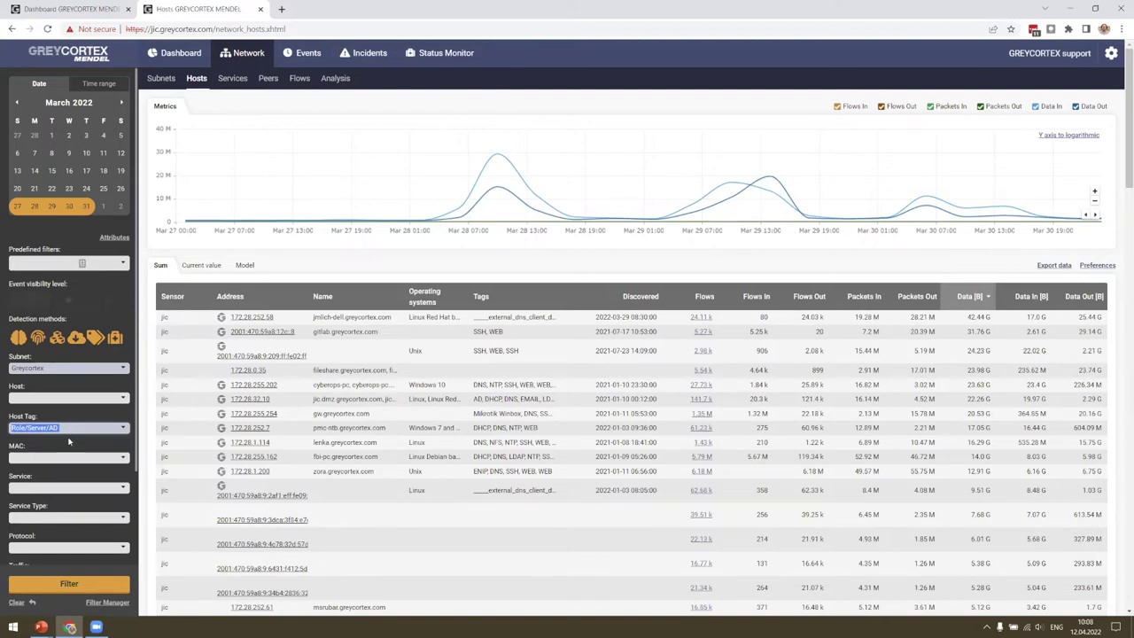
click(84, 587)
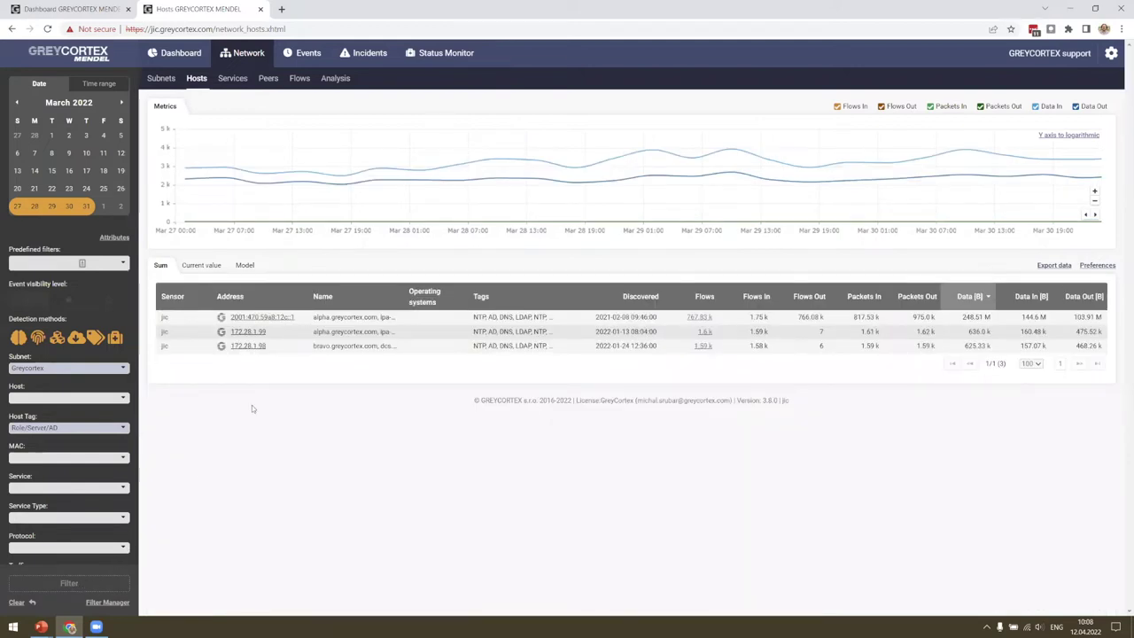
Open the details of host 172.28.1.99 and examine its hostname and assigned tags
click(256, 333)
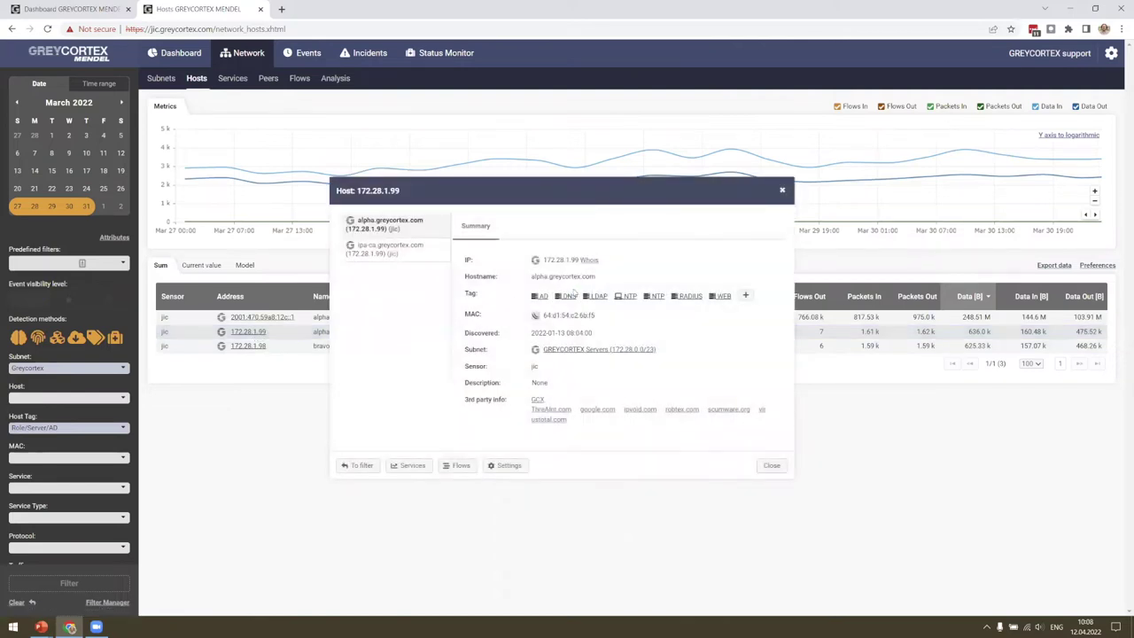
drag(601, 277, 532, 281)
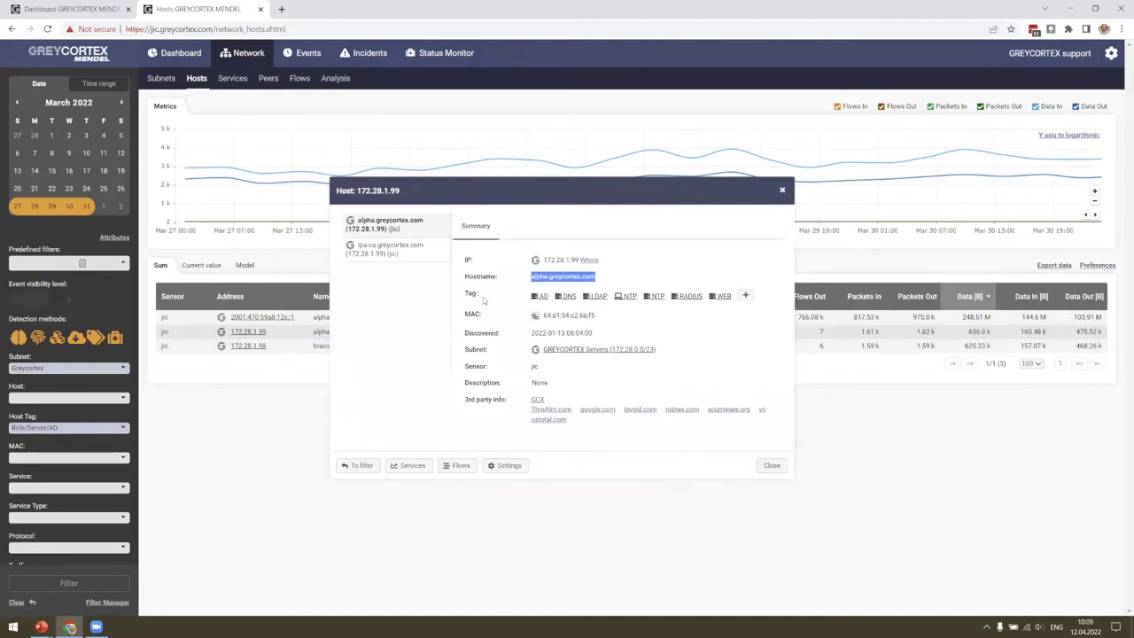
drag(464, 293, 478, 297)
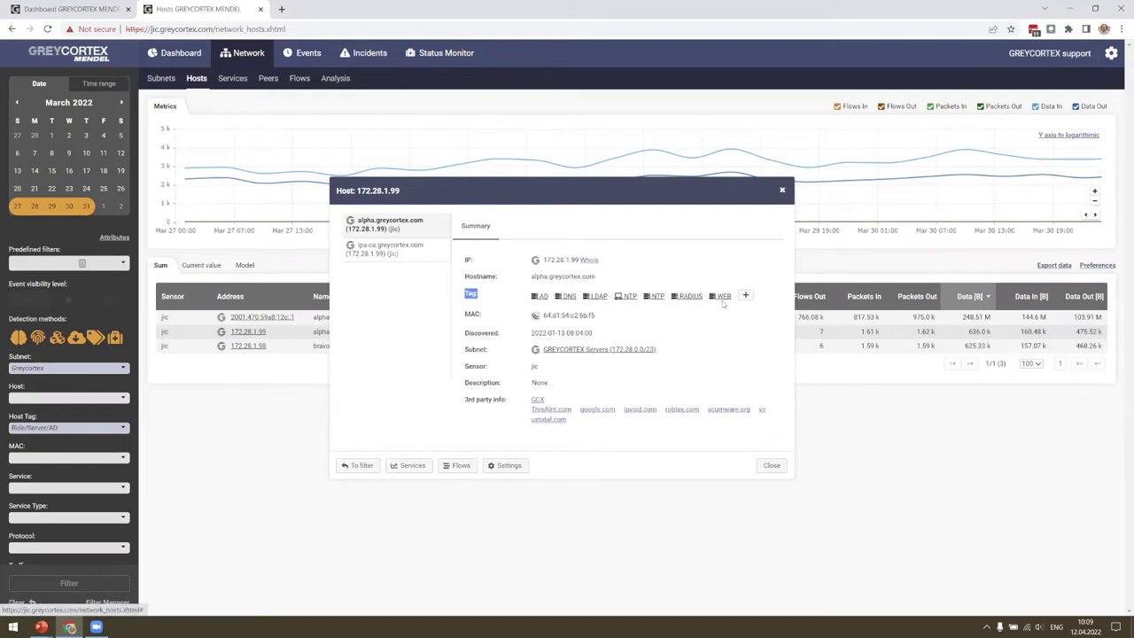
drag(529, 299, 732, 302)
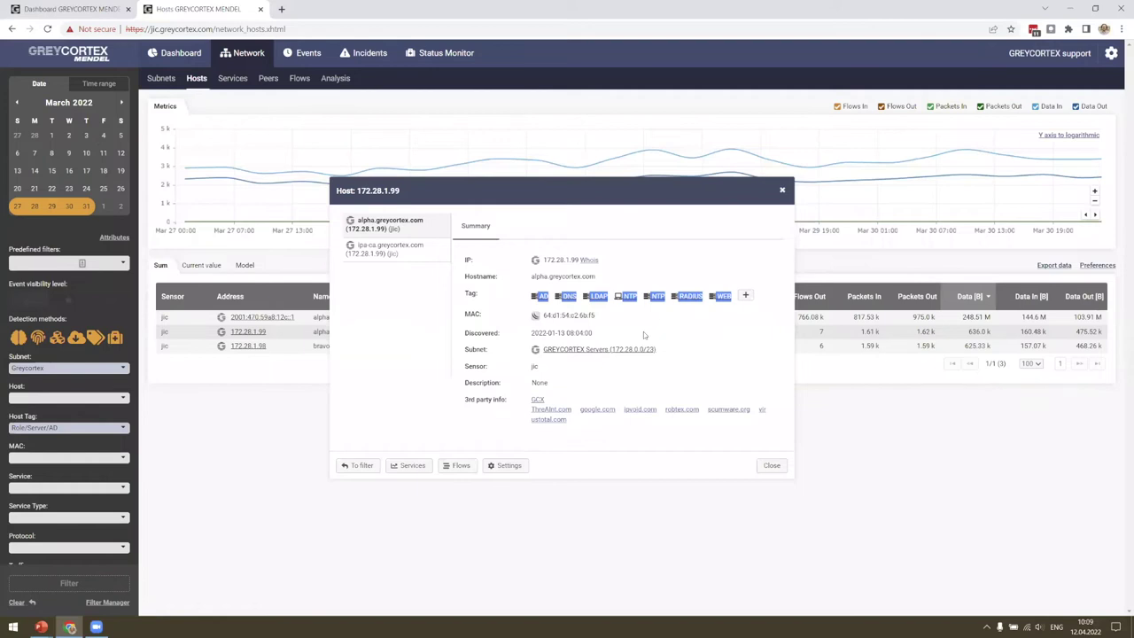
click(515, 299)
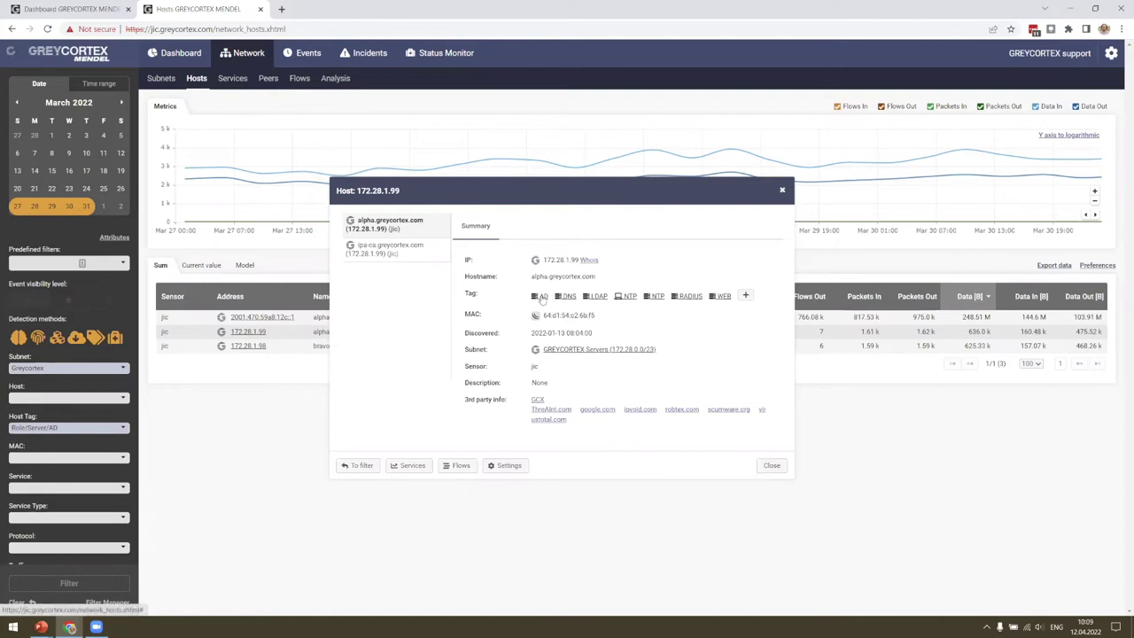
Check how the host's AD tag was assigned and close the host details
click(542, 297)
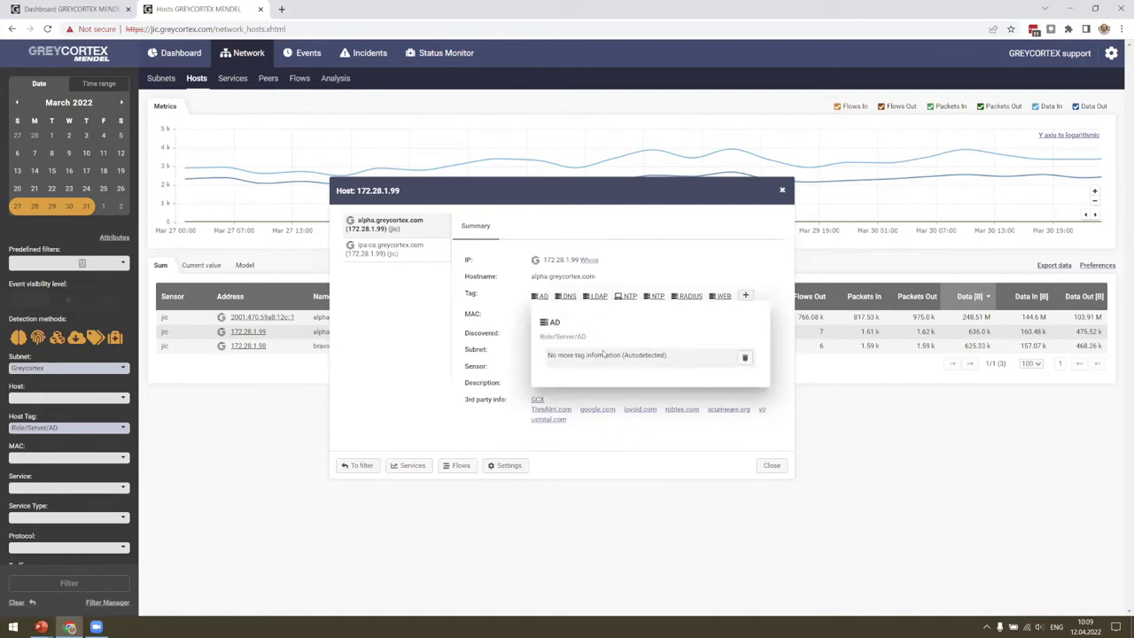
drag(621, 355, 671, 356)
click(675, 273)
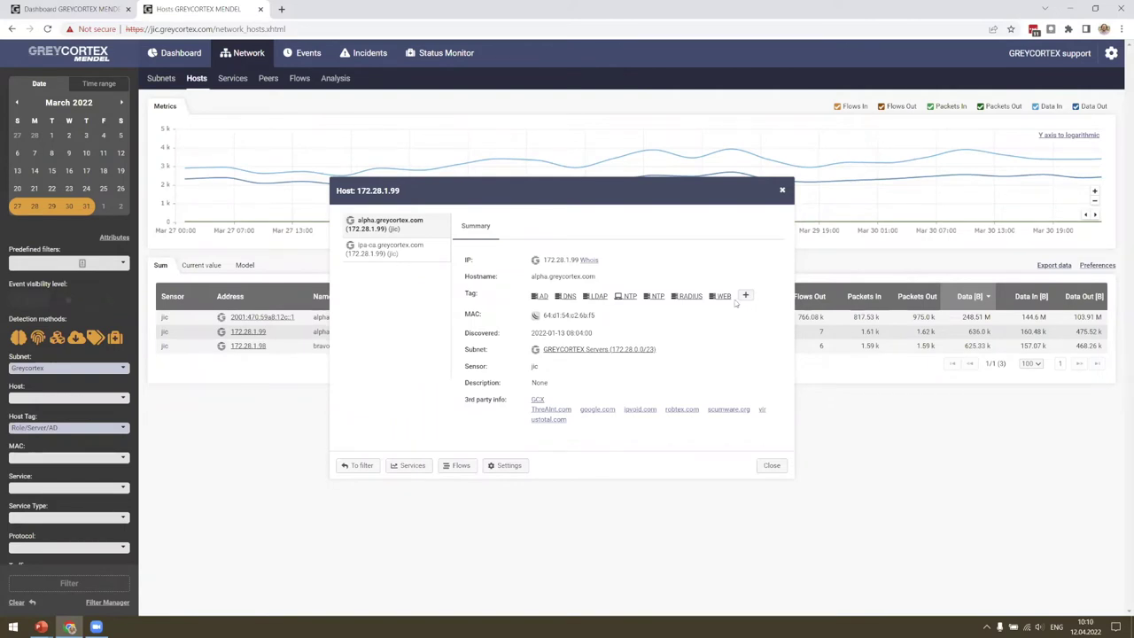
click(782, 189)
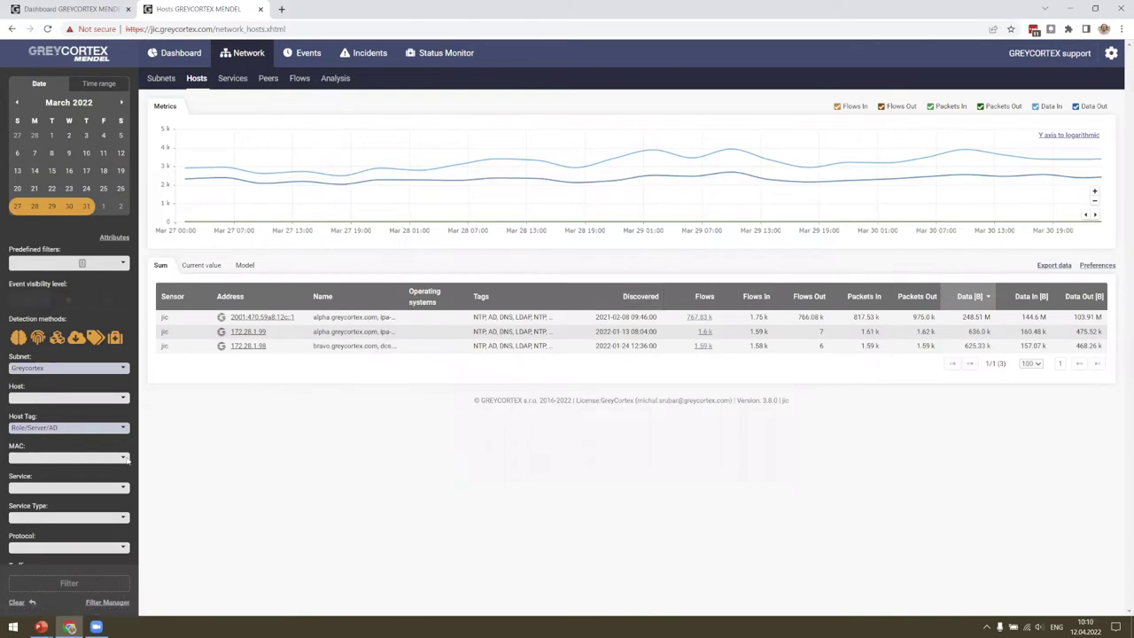
Clear the host tag filter value and browse the available ICS and Role host tags
drag(59, 428, 9, 428)
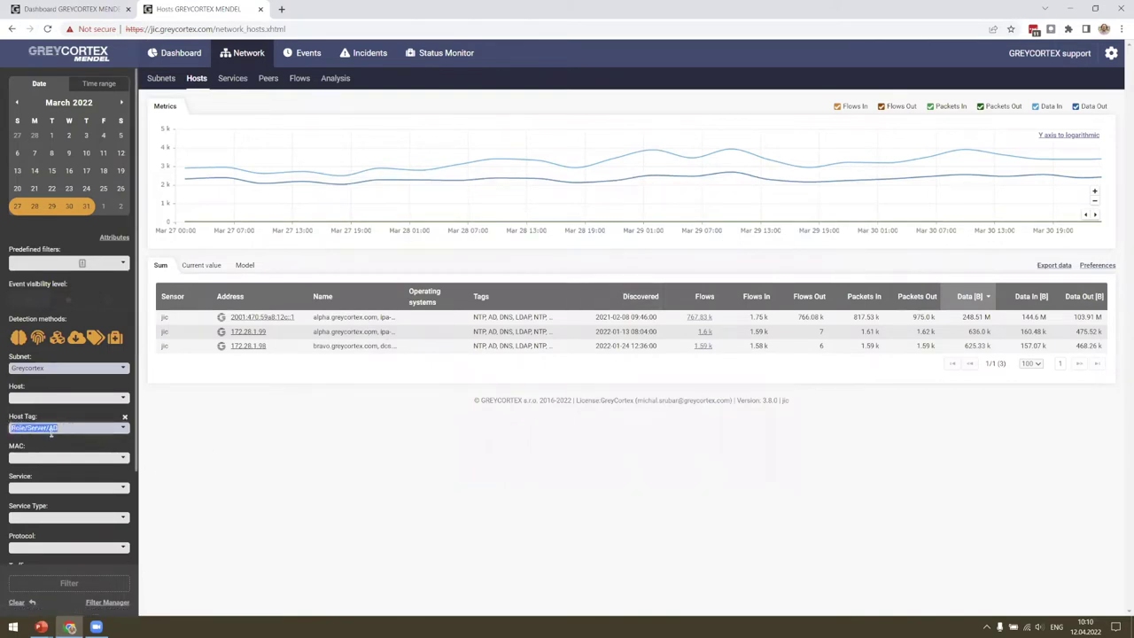
key(BackSpace)
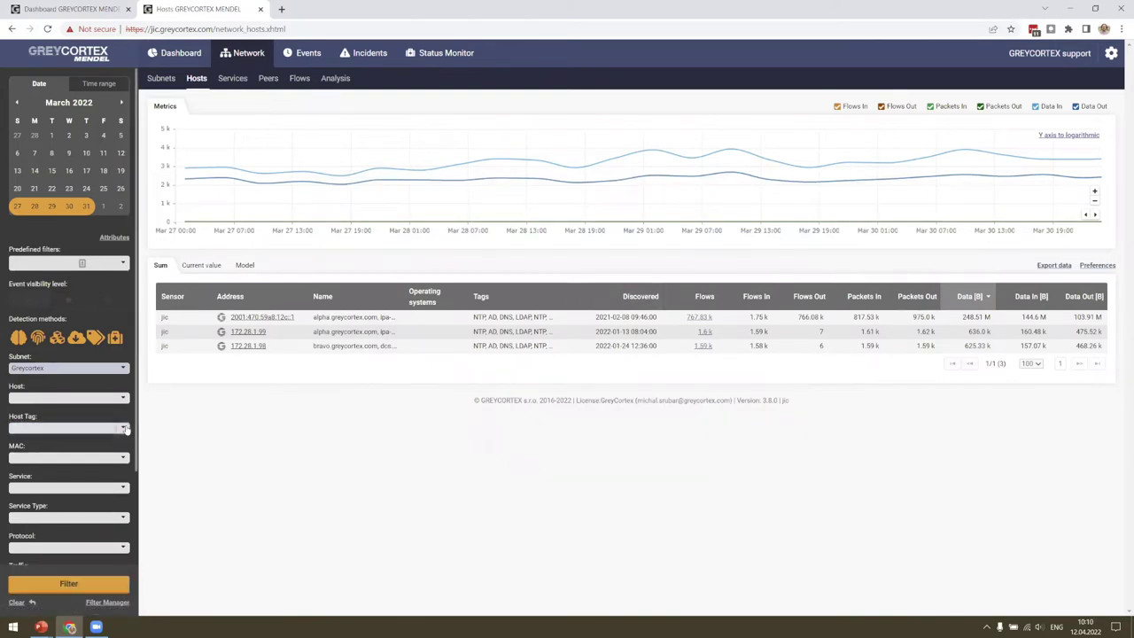
click(125, 429)
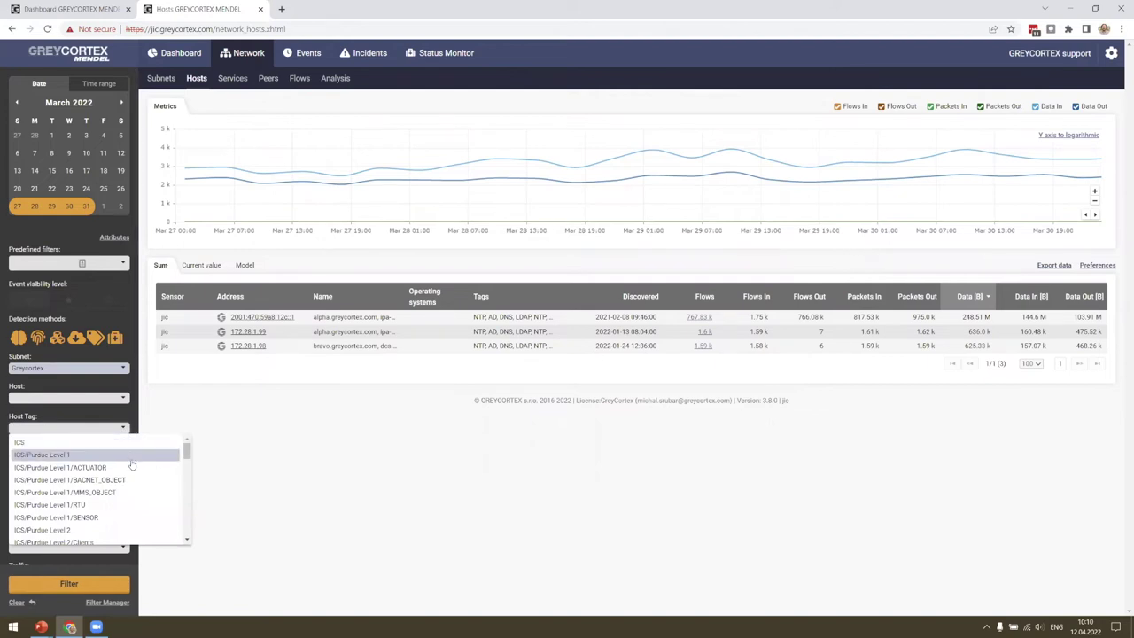
scroll(135, 466, down, 2)
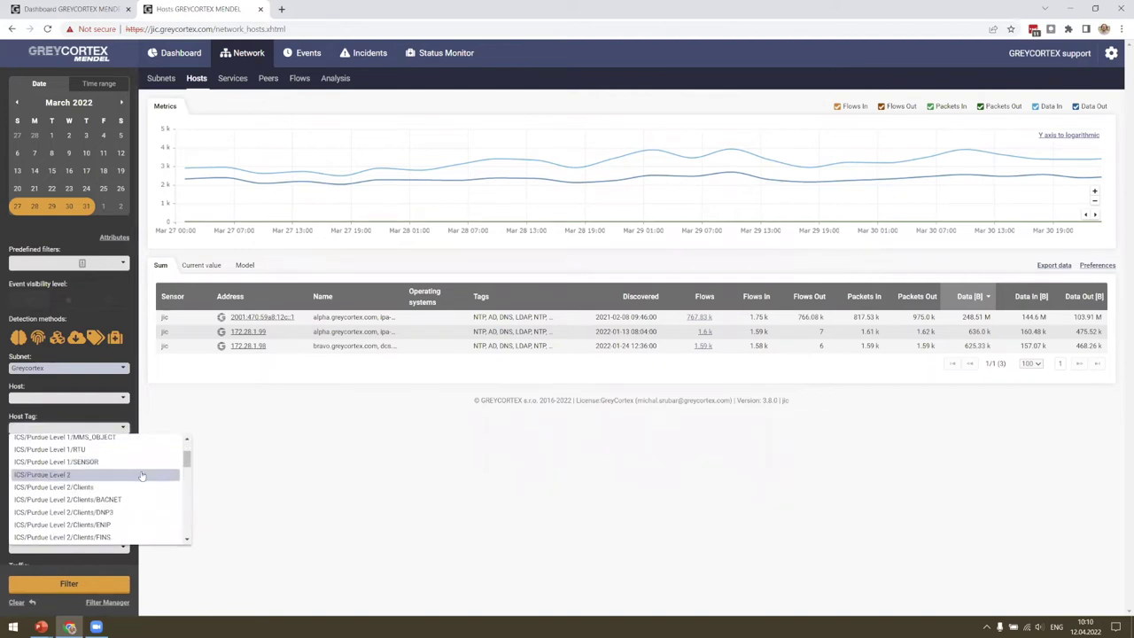
scroll(147, 483, down, 3)
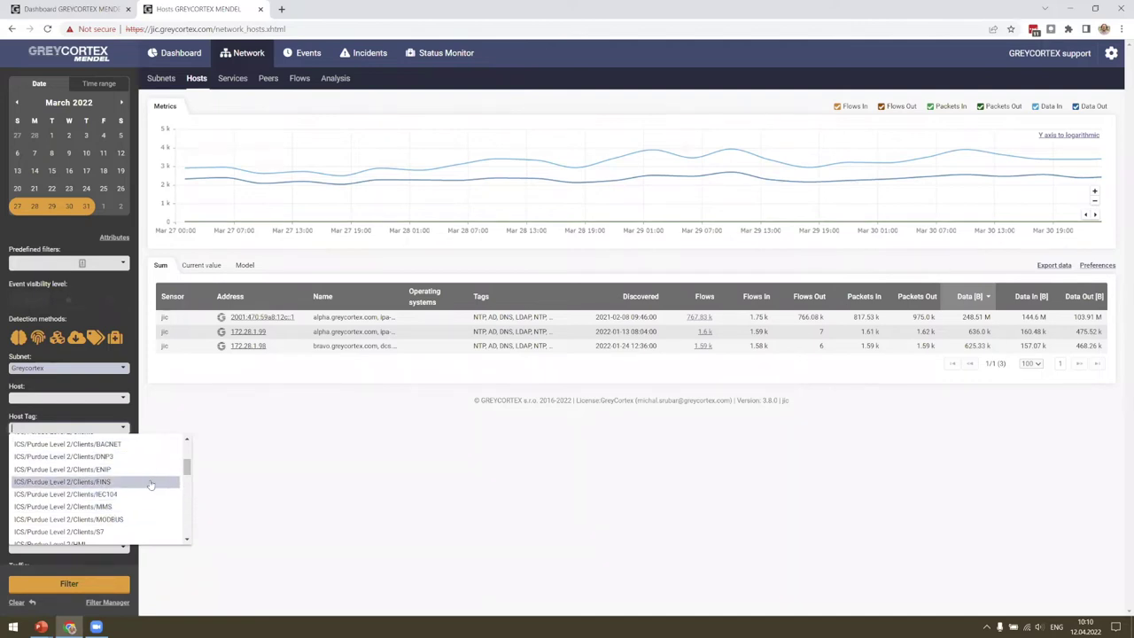
scroll(149, 470, down, 5)
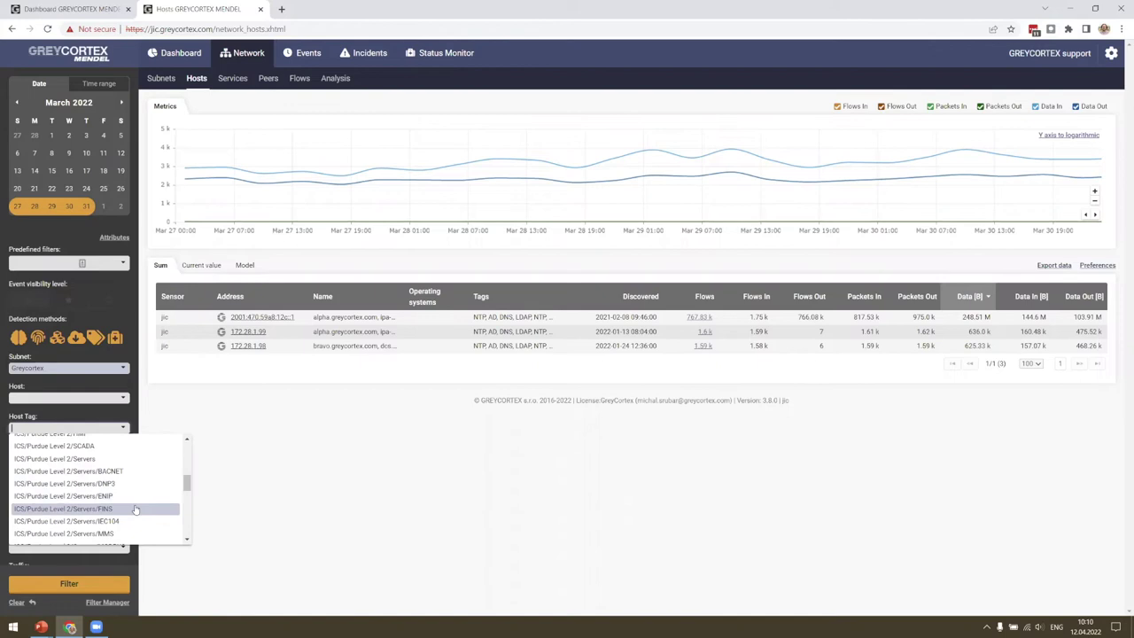
scroll(135, 510, down, 8)
scroll(138, 470, down, 3)
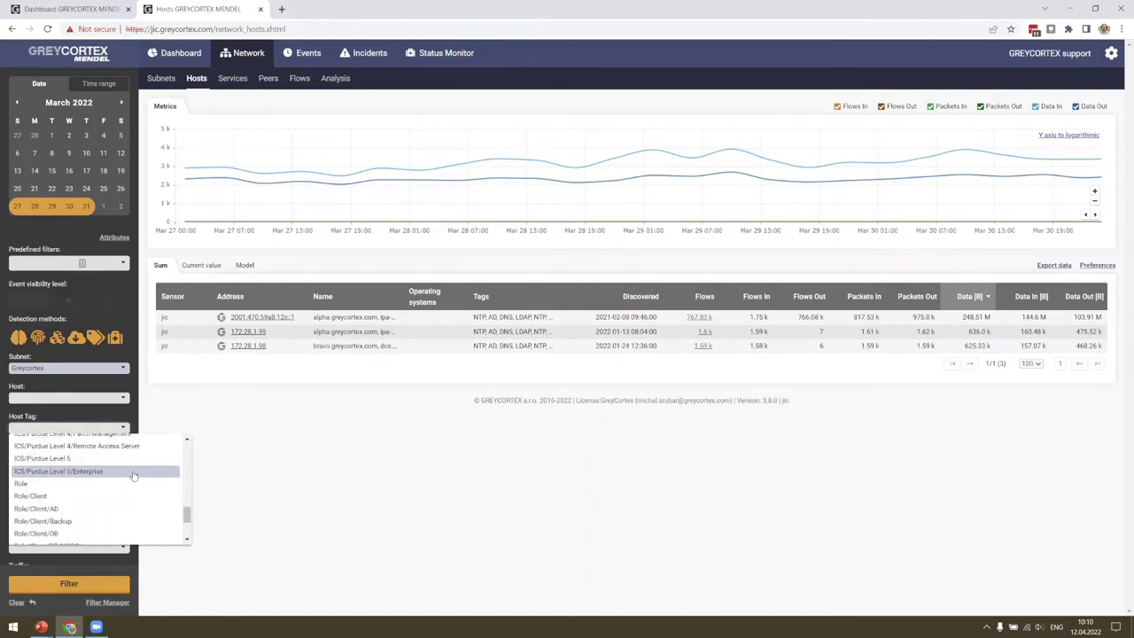
scroll(133, 476, down, 2)
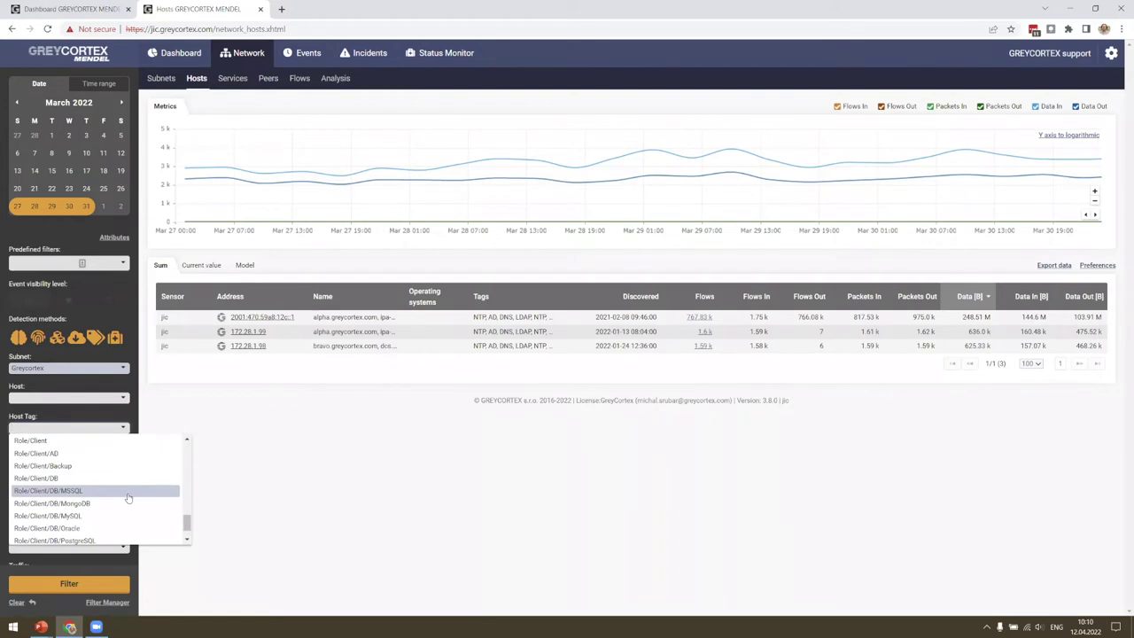
right_click(128, 499)
scroll(105, 444, down, 1)
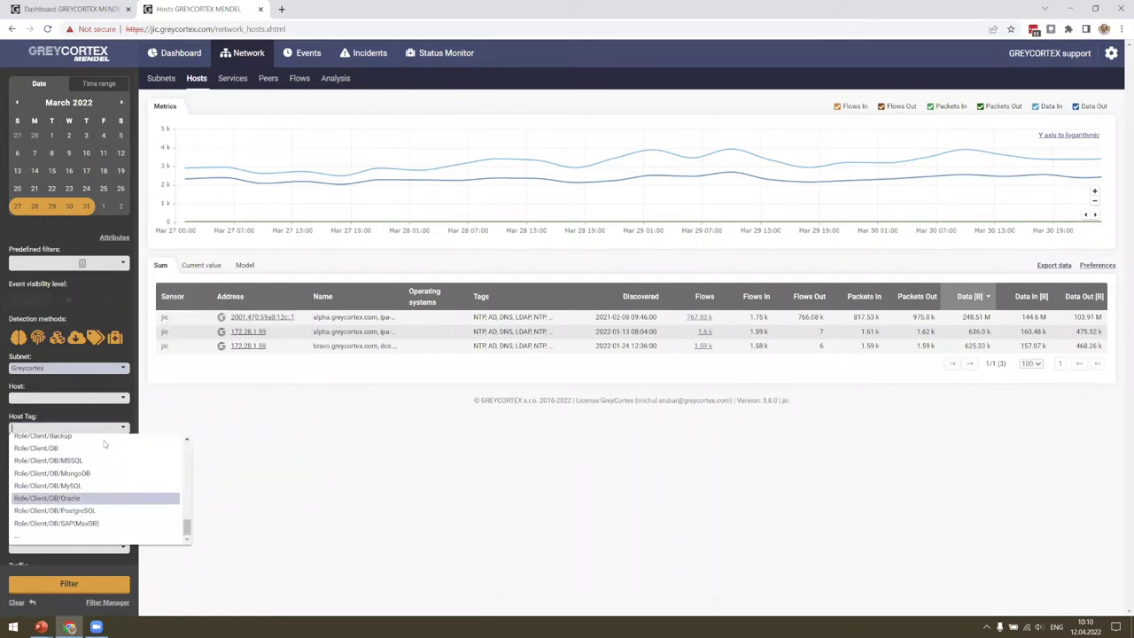
click(104, 444)
click(69, 428)
scroll(109, 493, down, 2)
scroll(111, 491, down, 8)
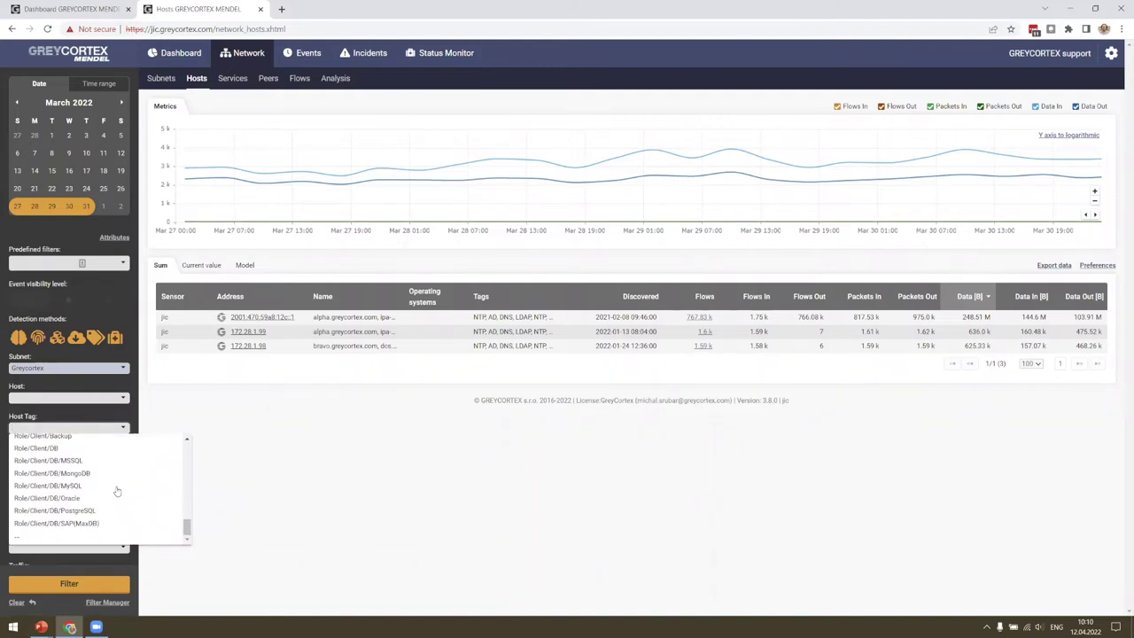
click(89, 426)
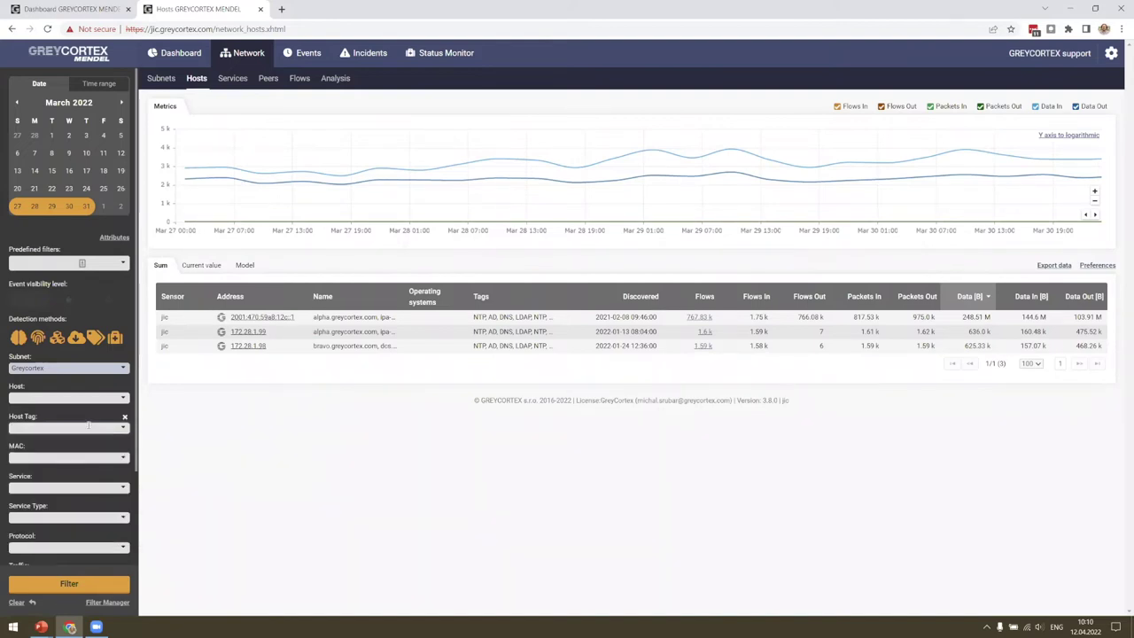
Search the host tags for "db" and filter the hosts by Role/Server/DB
click(89, 426)
text(db)
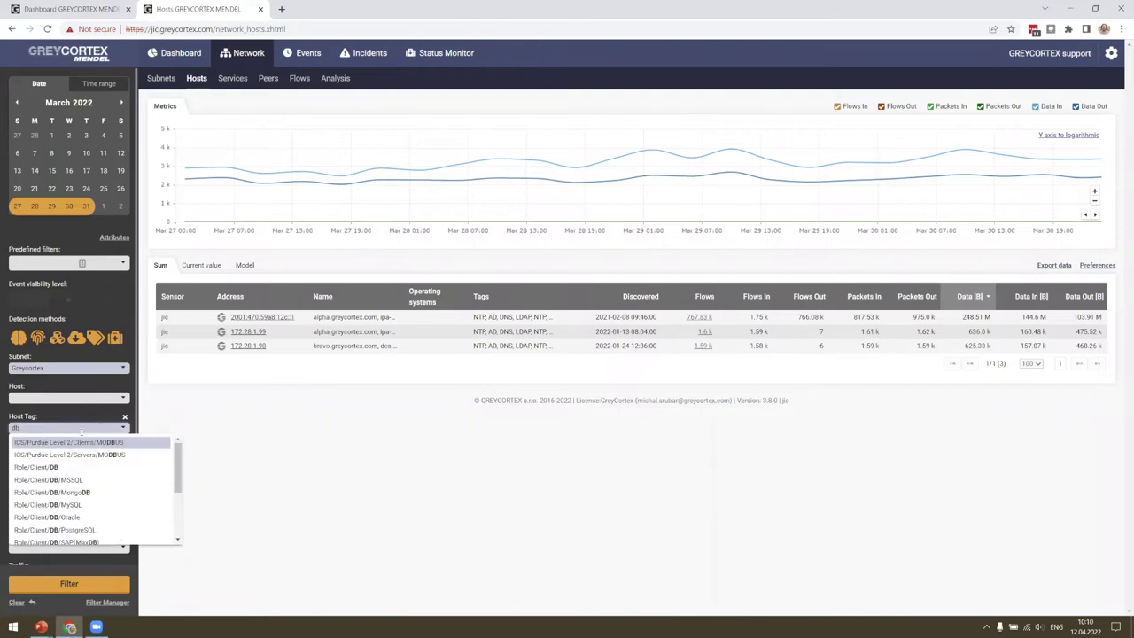
scroll(87, 470, down, 3)
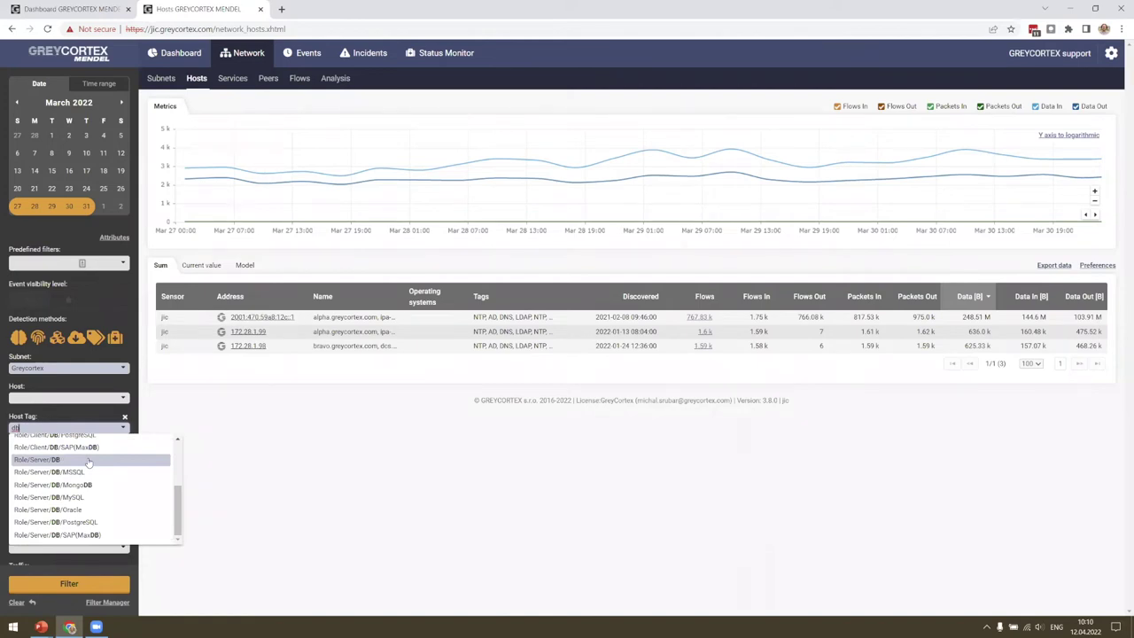
click(88, 460)
click(108, 582)
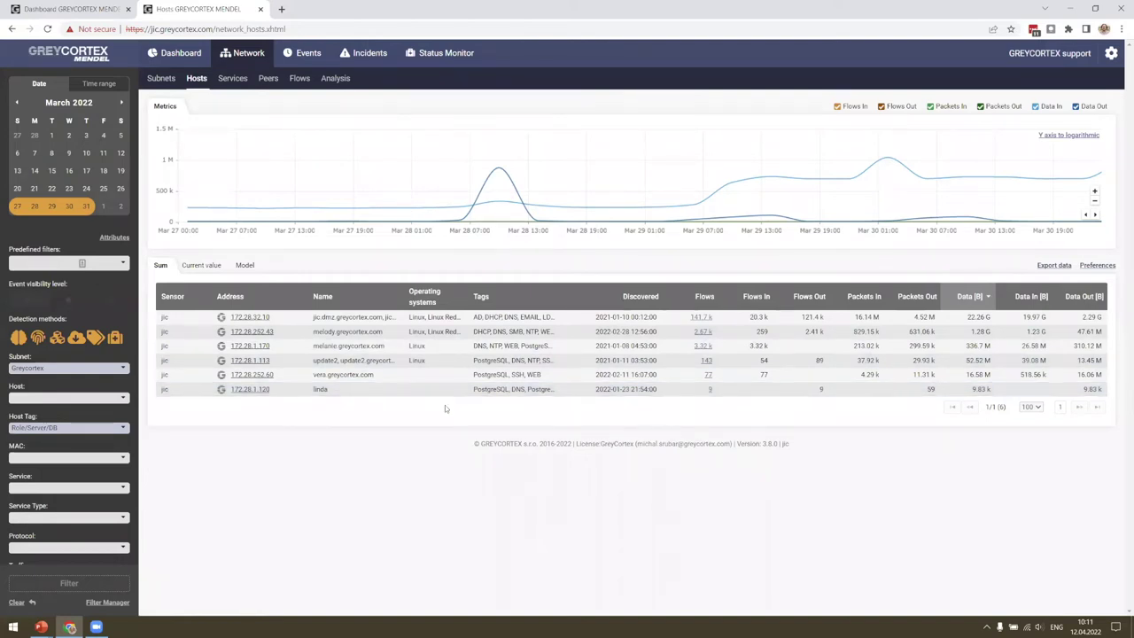
Check when host 172.28.1.120 was discovered and plot only that host's traffic in the metrics chart
drag(658, 391, 594, 398)
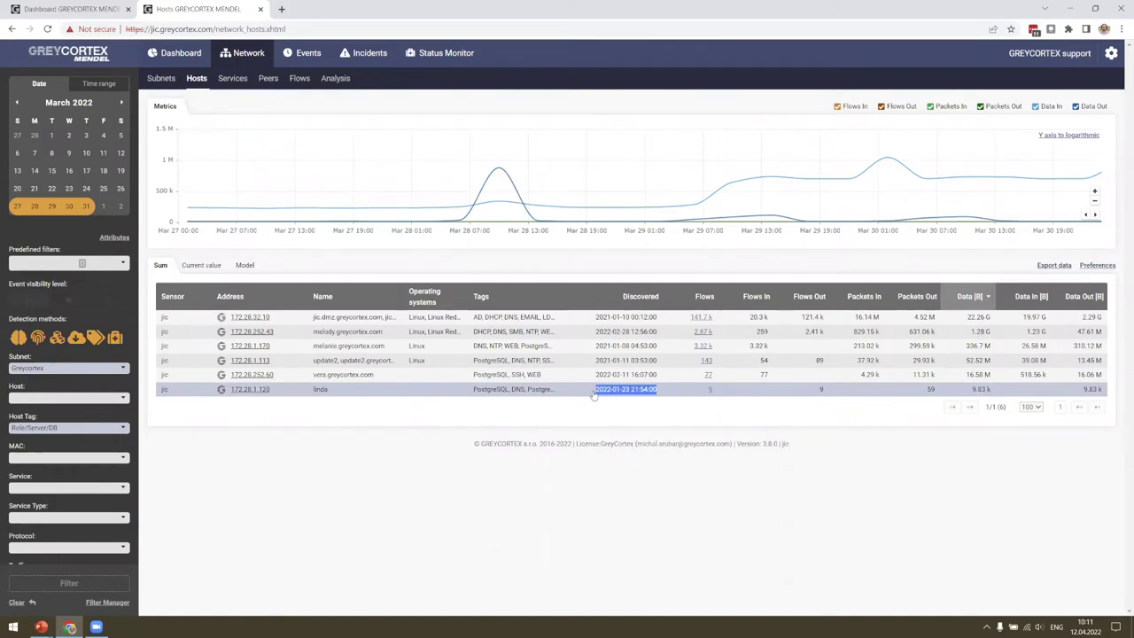
click(593, 395)
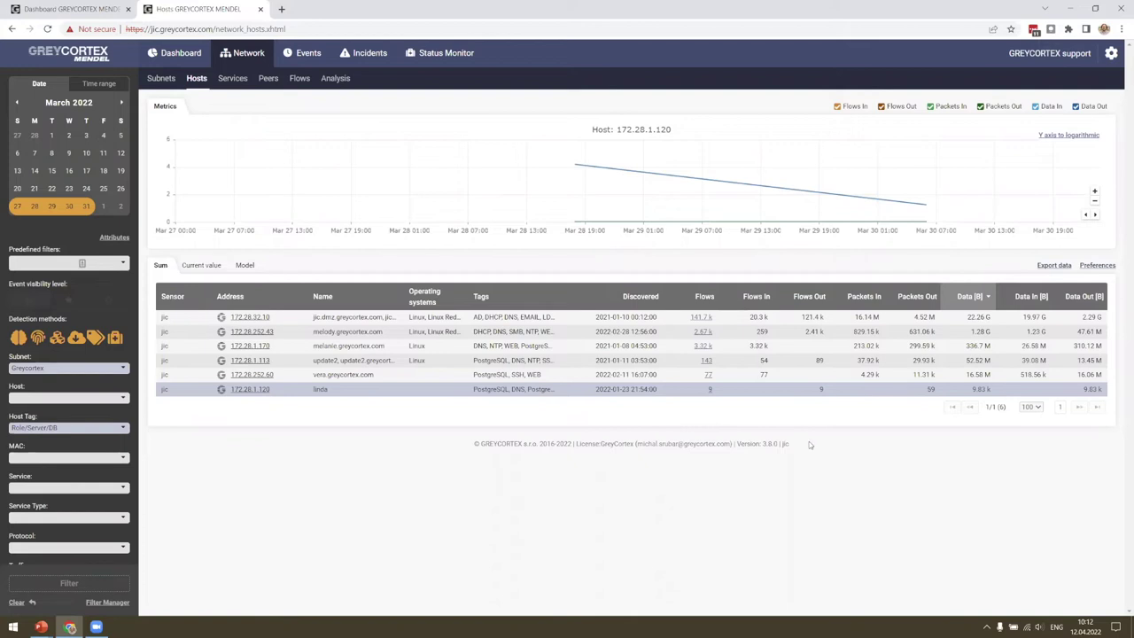
Switch to the PowerPoint slide show and advance to the "Setting up Security Policies" slide
key(alt+Tab)
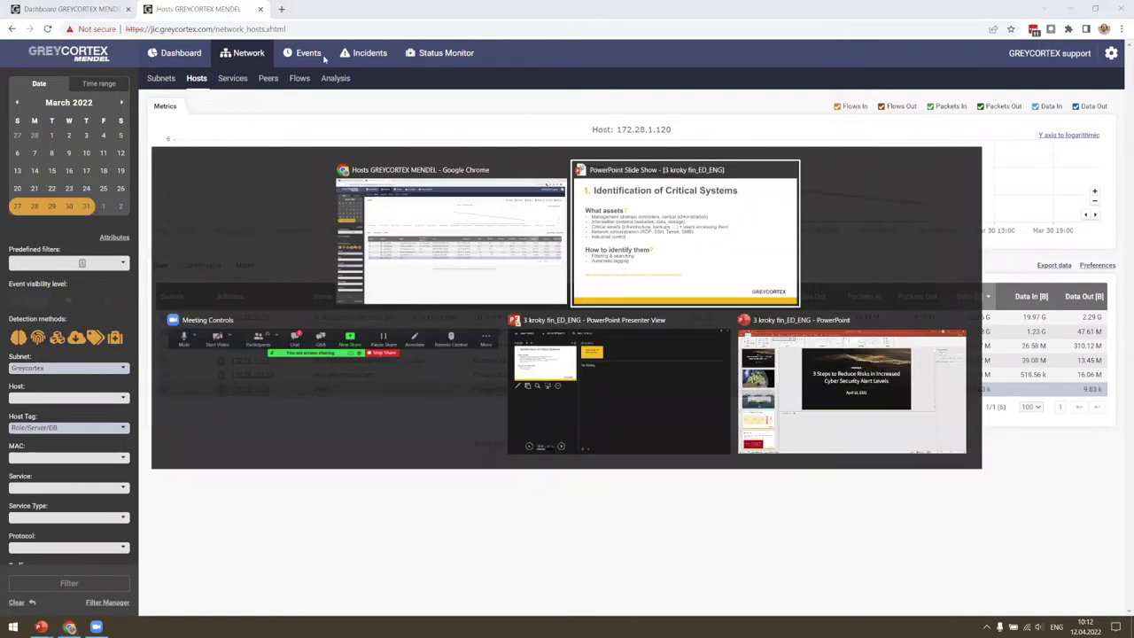
key(Left)
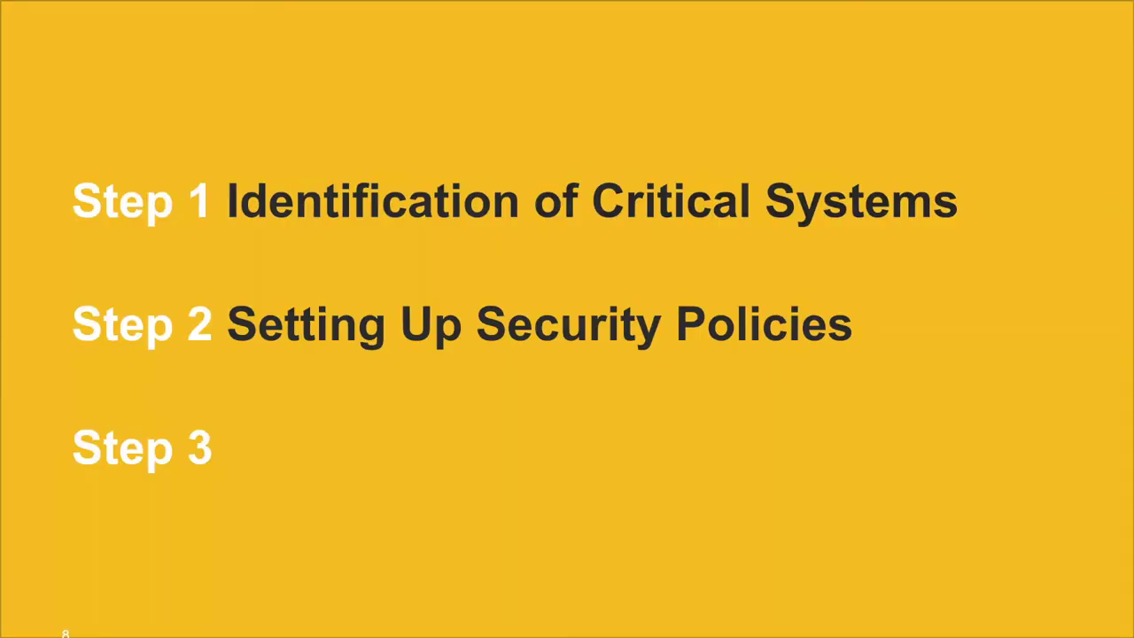
key(Right)
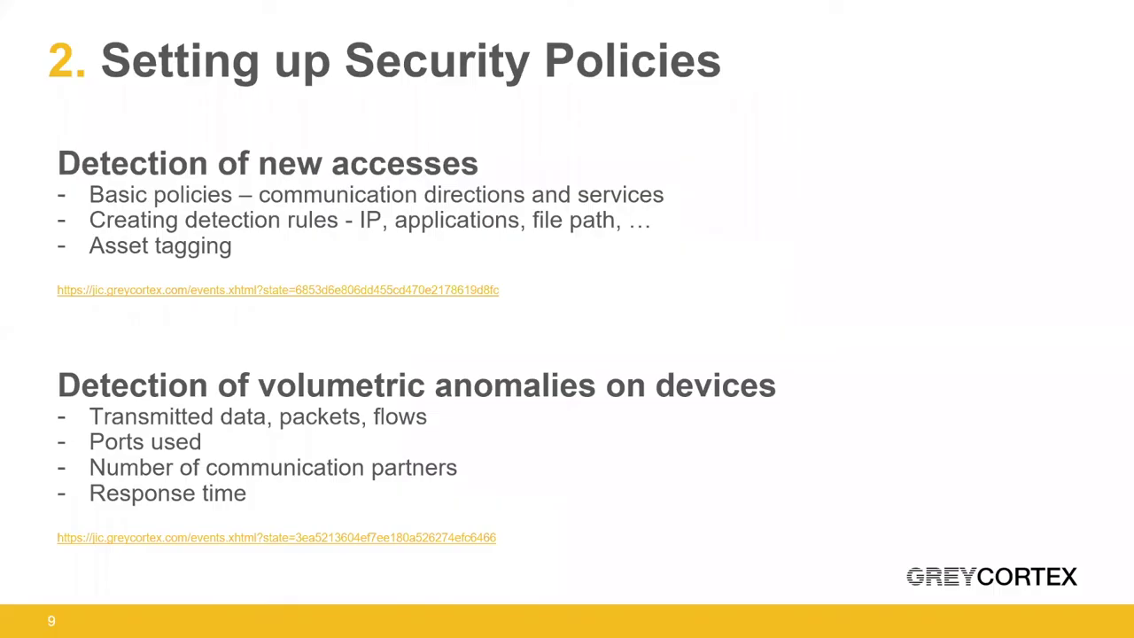
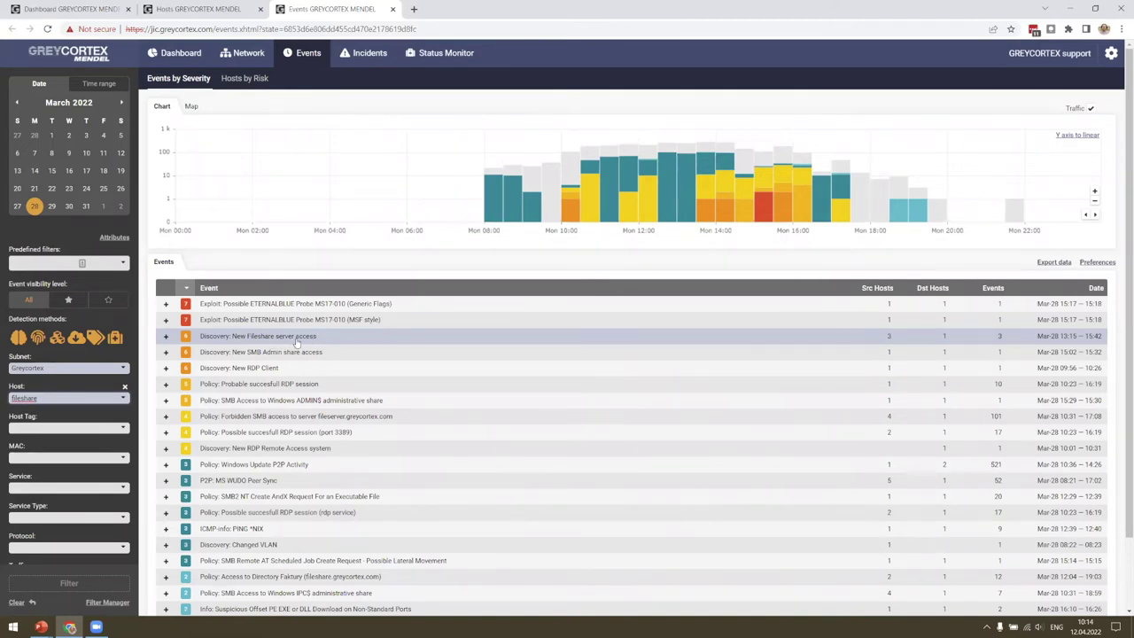
Expand the "Discovery: New Fileshare server access" event, check the subnet of its destination host fileshare, and collapse the event
click(166, 337)
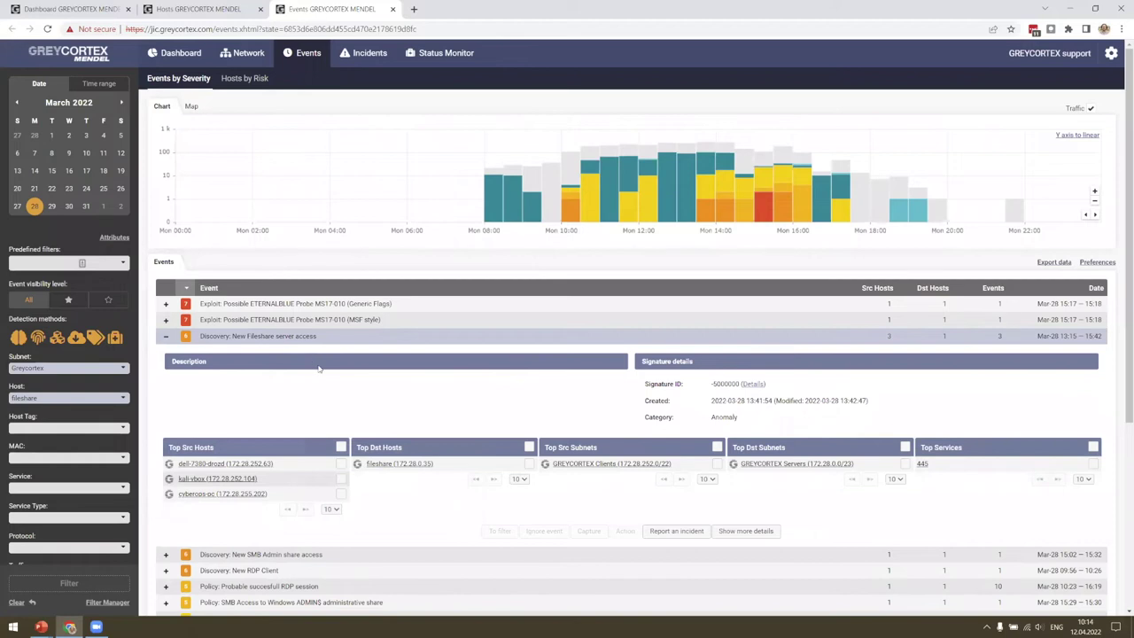
click(403, 467)
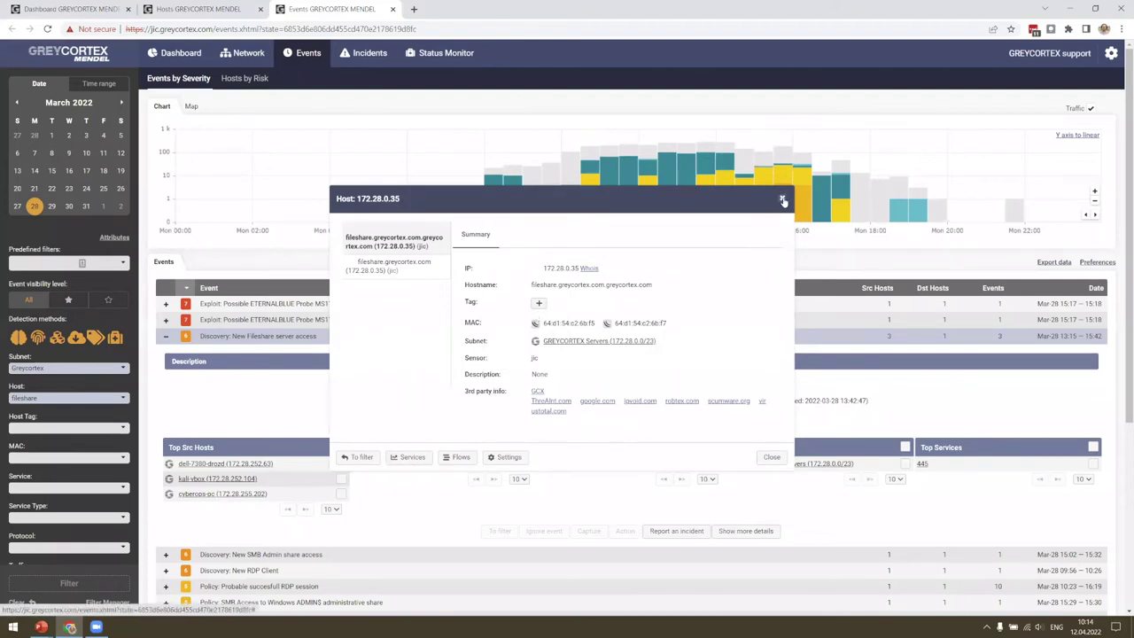
drag(665, 343, 535, 346)
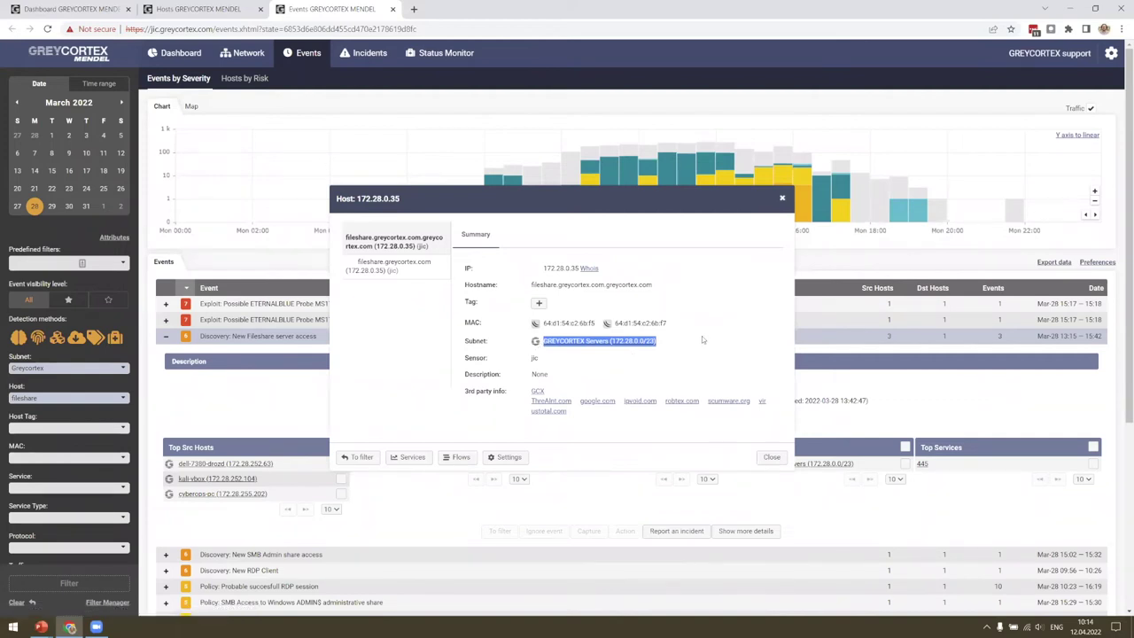
click(782, 200)
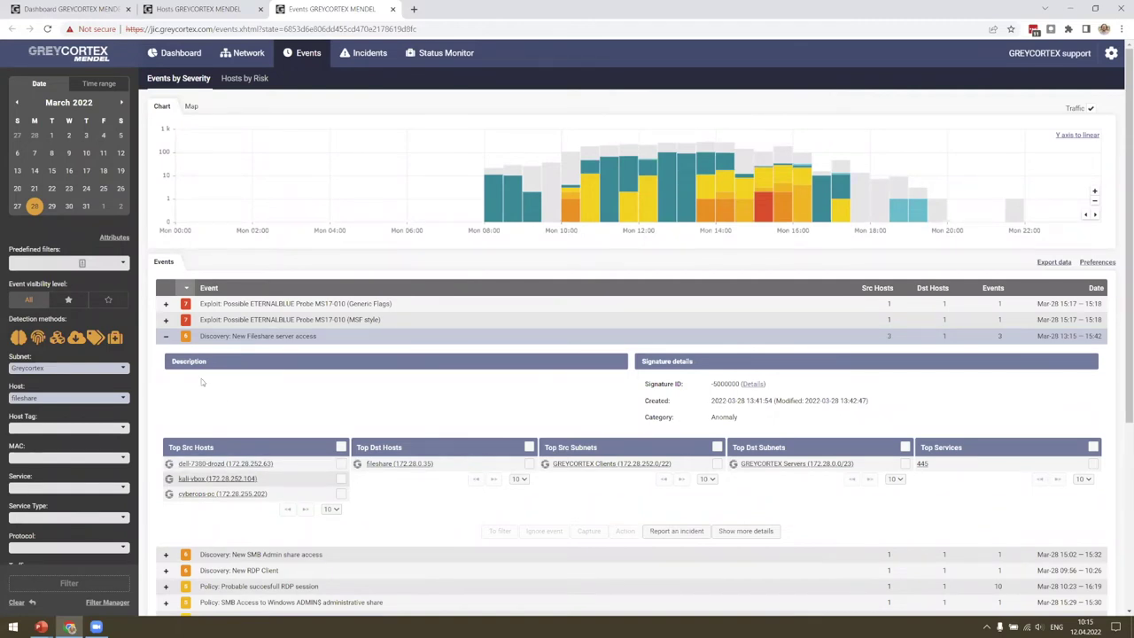
click(165, 337)
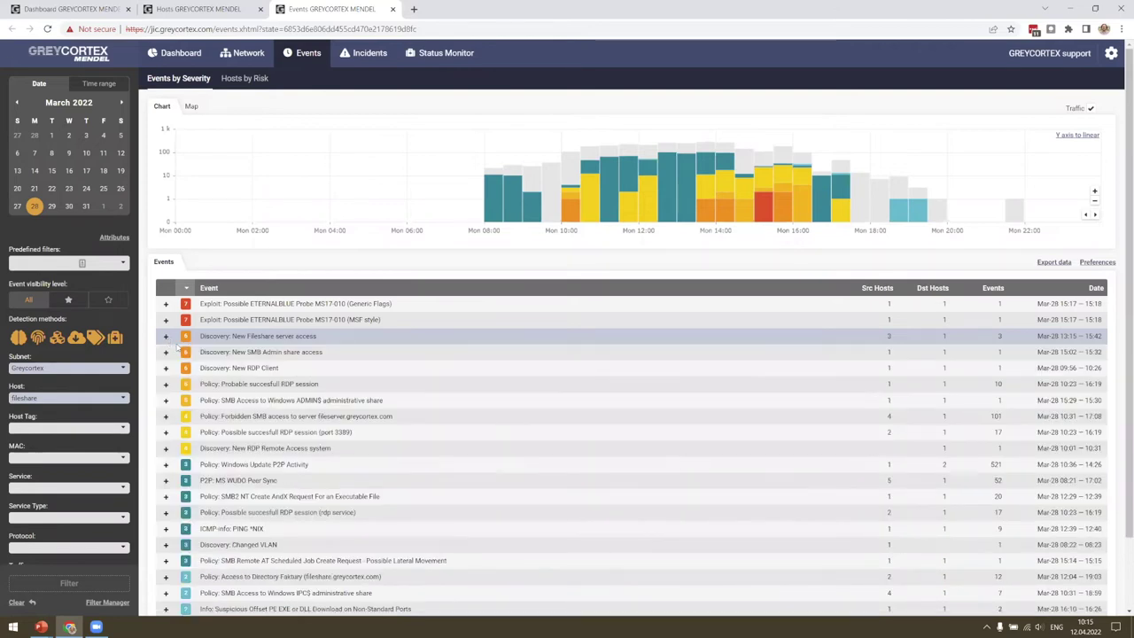
Check the "Discovery: New SMB Admin share access" event, and expand the "Policy: Forbidden SMB access to server fileserver.greycortex.com" event for review
click(343, 353)
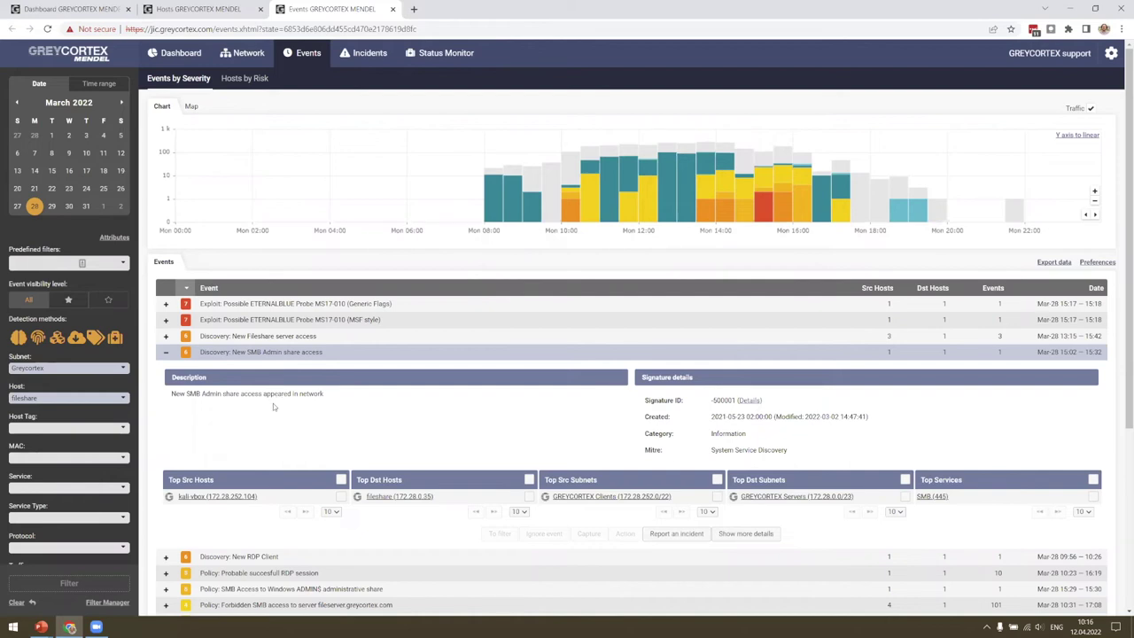
click(165, 353)
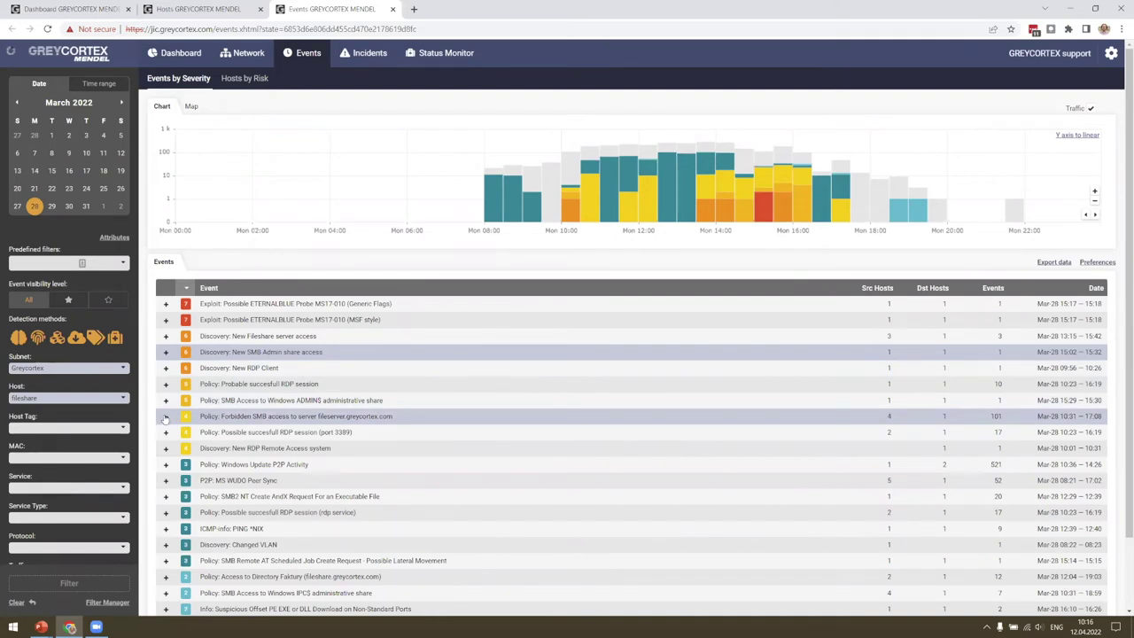
click(165, 417)
scroll(172, 426, down, 1)
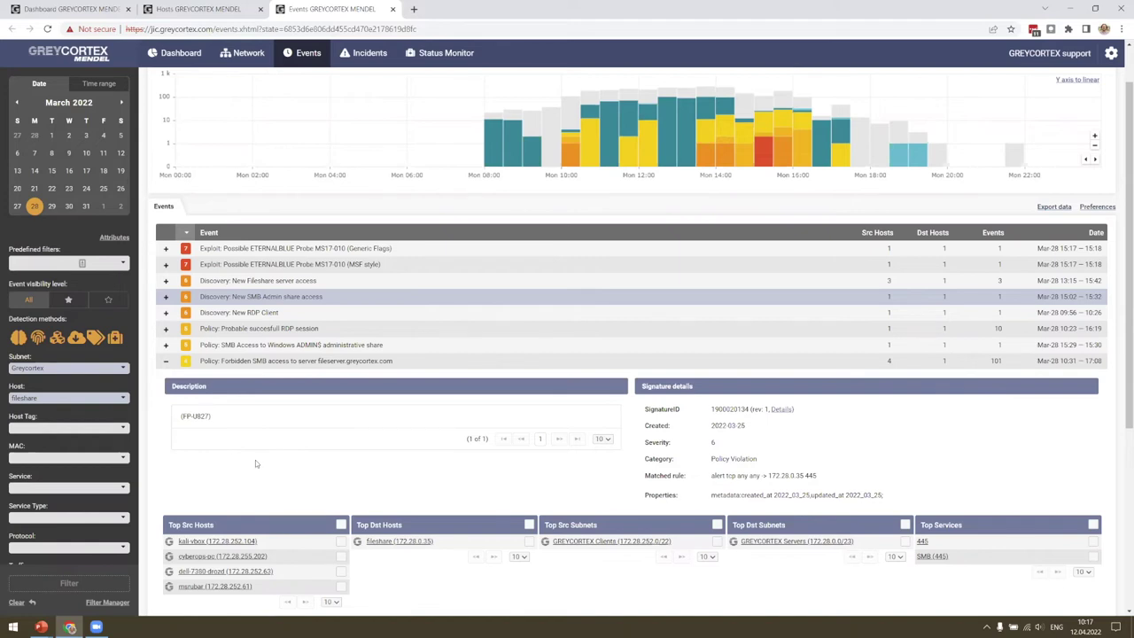
scroll(278, 462, down, 1)
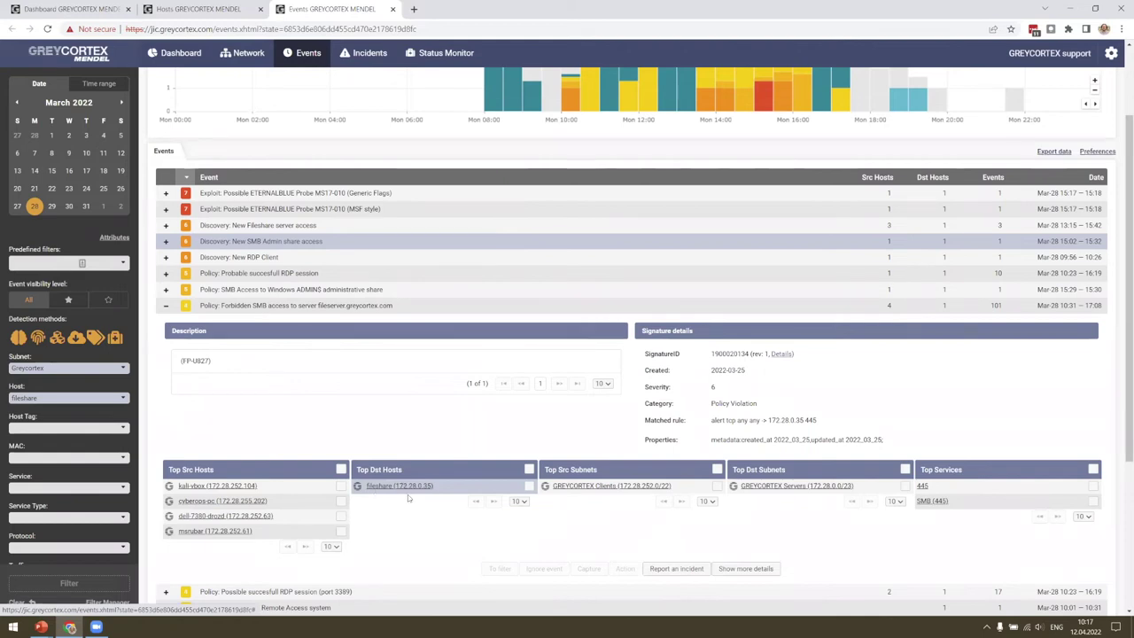
scroll(390, 483, down, 1)
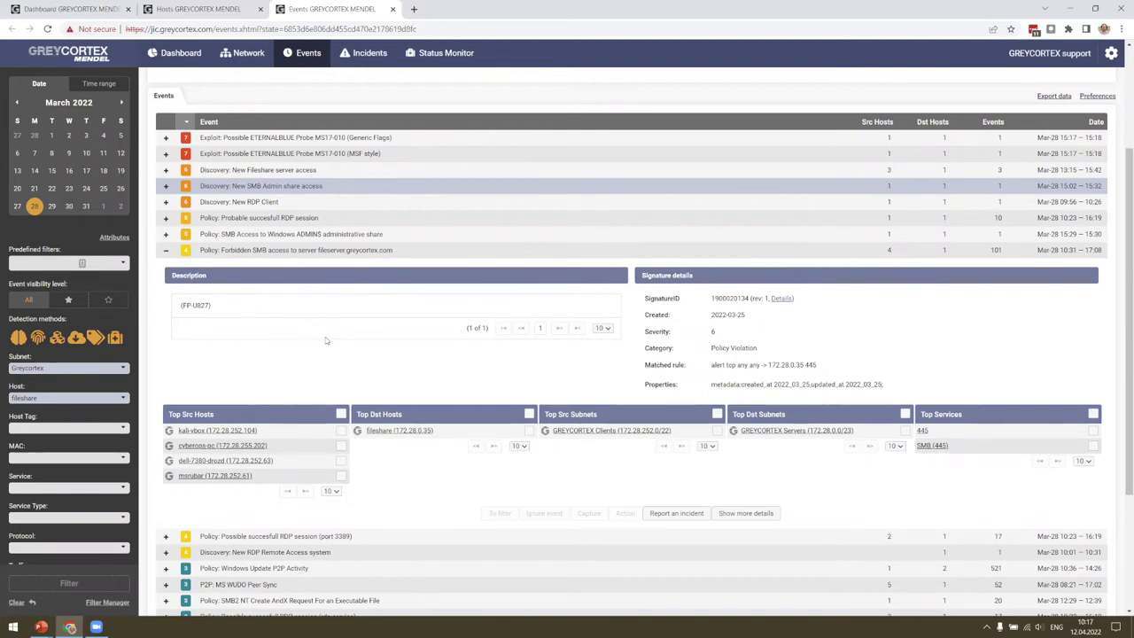
Examine the matched rule and its destination port in the forbidden SMB access event, and collapse the event
drag(846, 364, 712, 366)
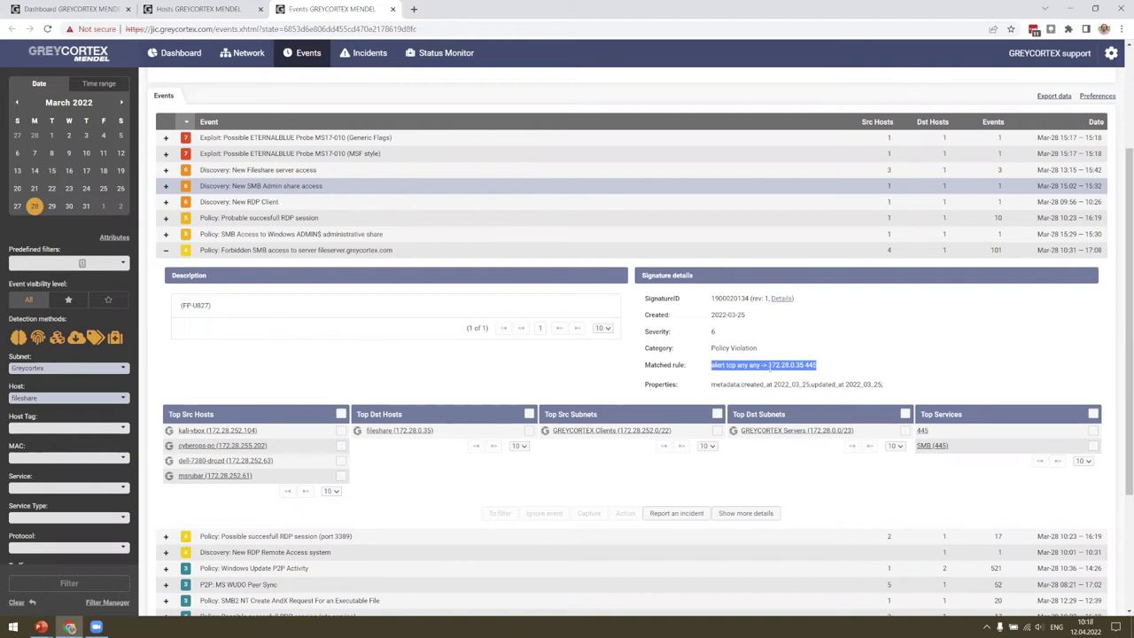
click(818, 368)
double_click(812, 366)
click(818, 369)
drag(818, 369, 804, 366)
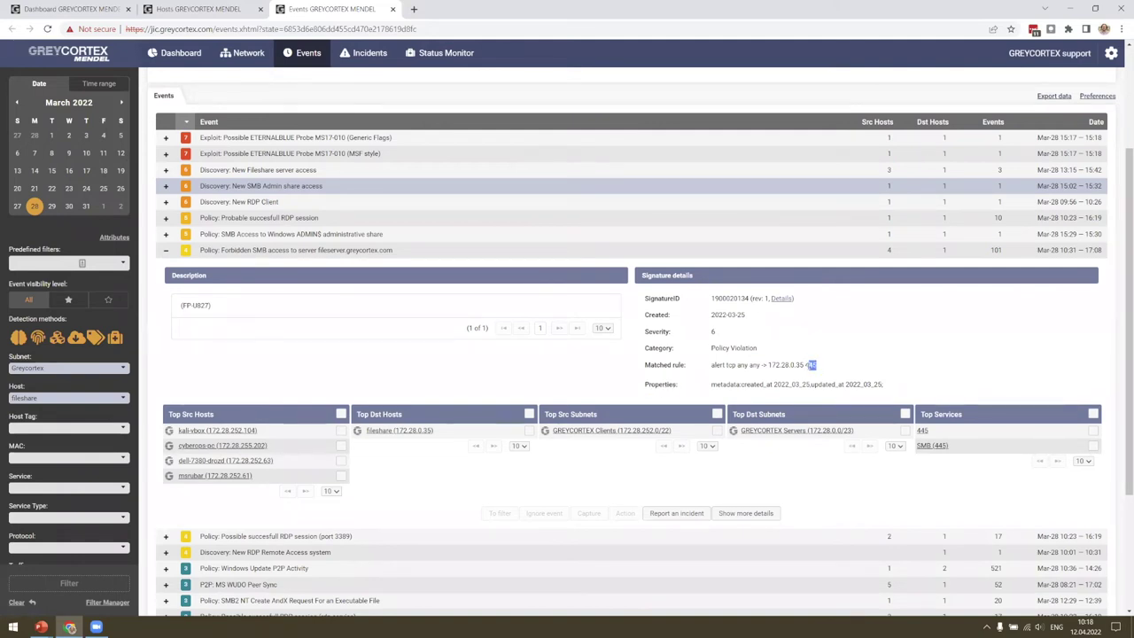
click(805, 366)
click(166, 251)
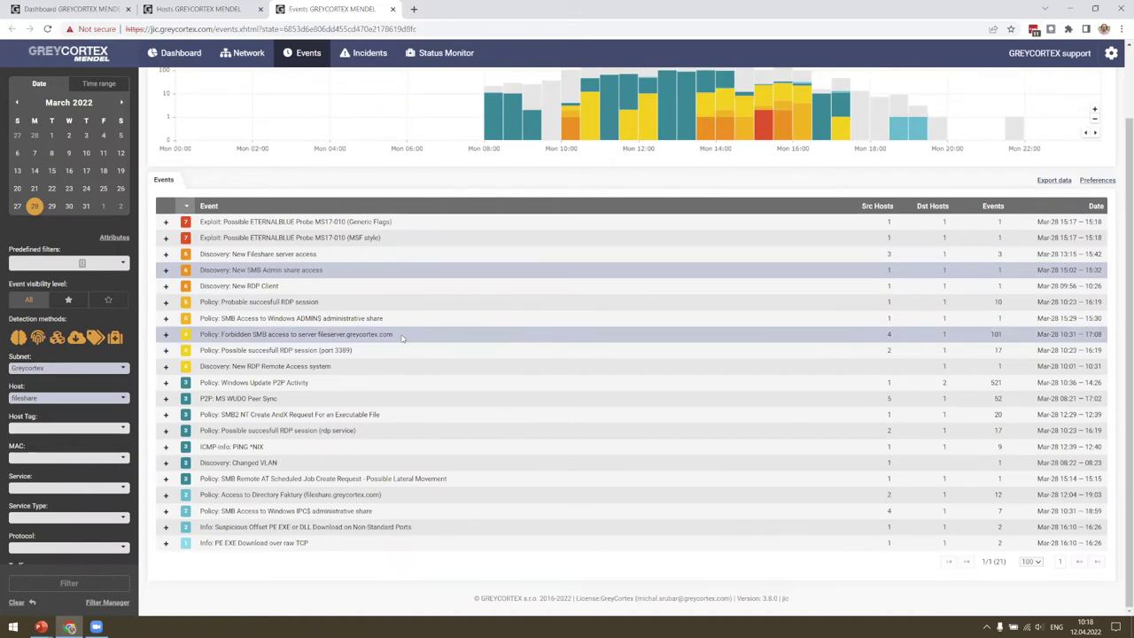
Open the volumetric anomaly events via the PowerPoint slide show and show more details of the "Outlier: Data at Service" event
key(alt+Tab)
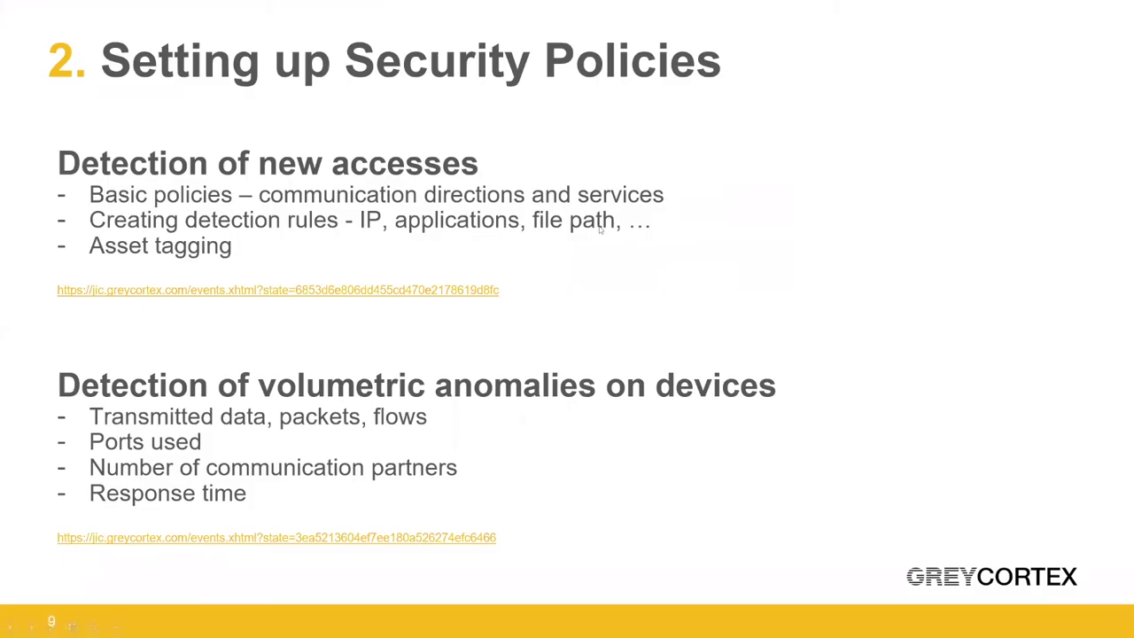
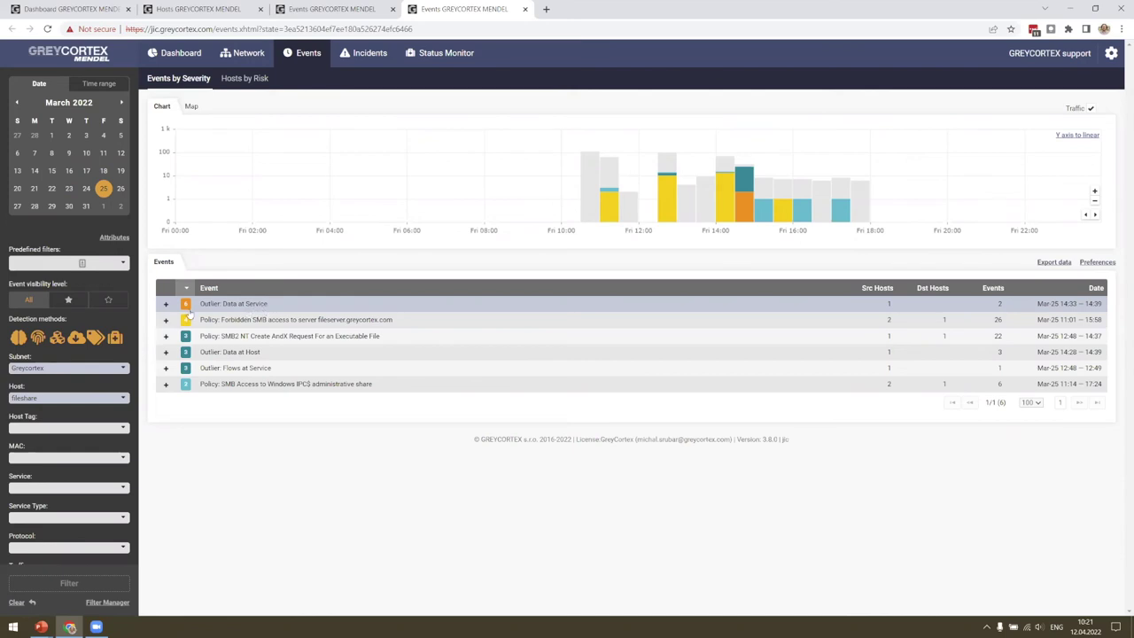
click(165, 305)
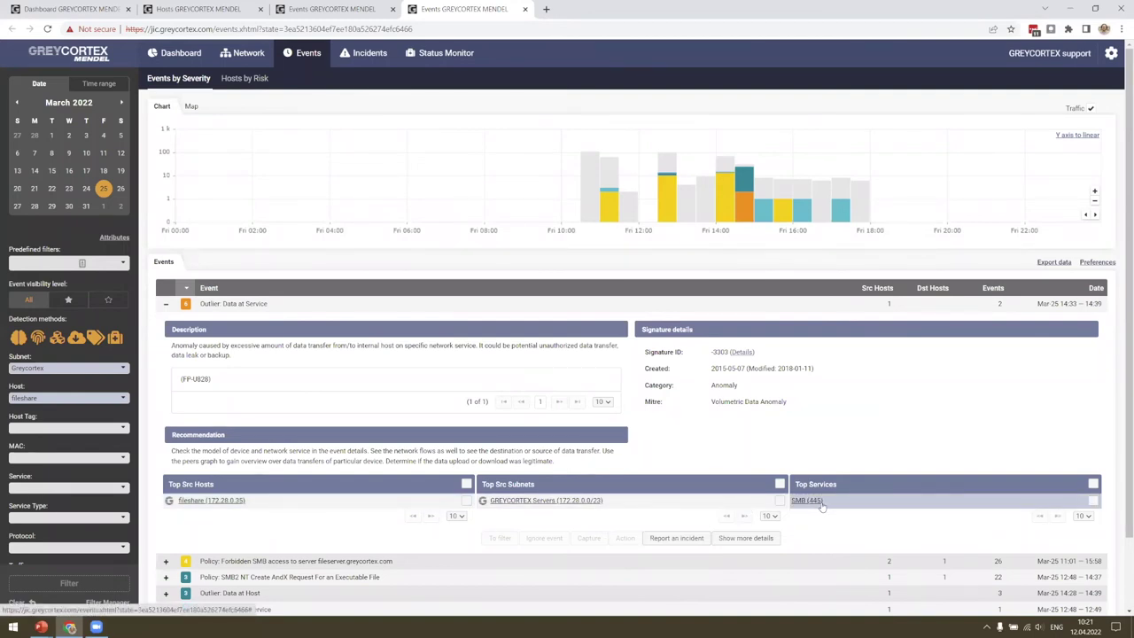
click(754, 538)
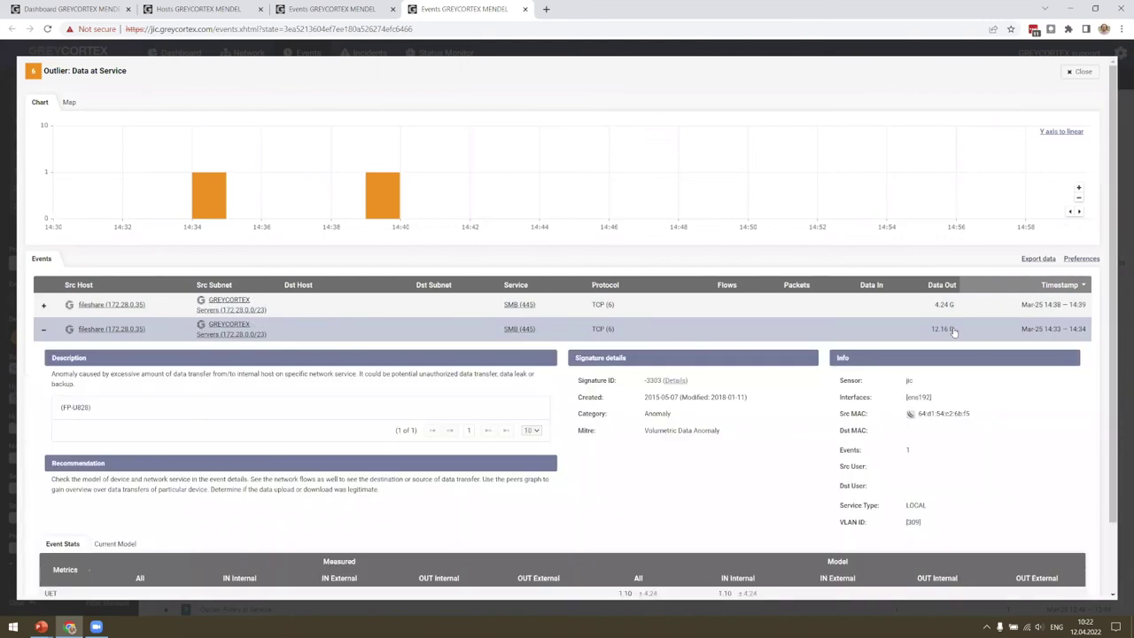
Open the flows of the outlier event with 12.16 G data out and check the source host of the expanded SMB flow
click(954, 332)
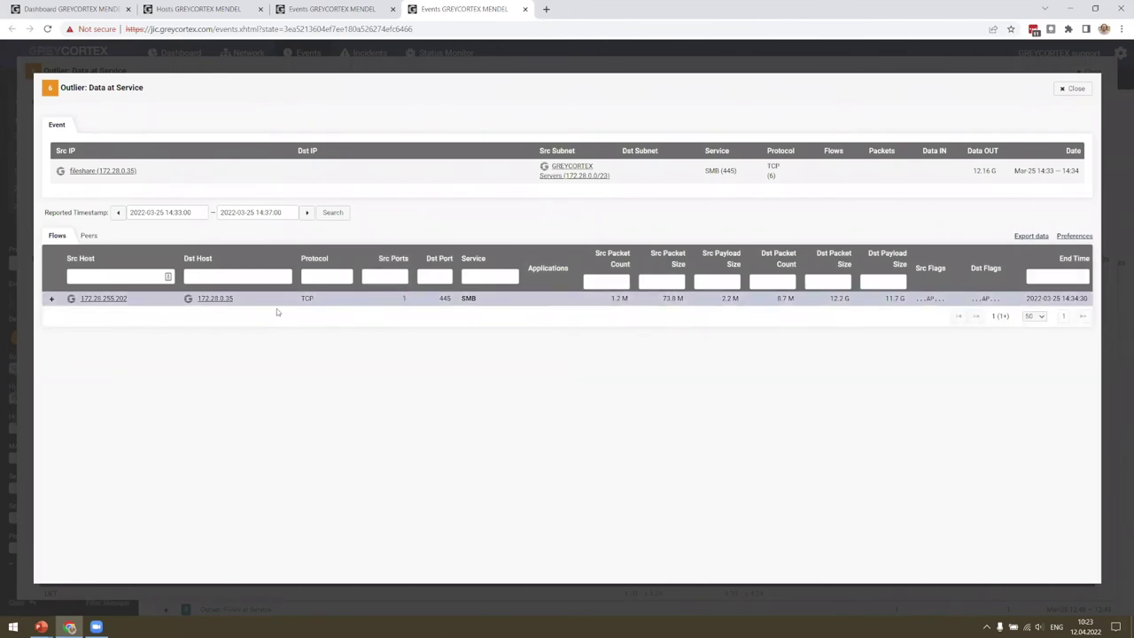
click(53, 300)
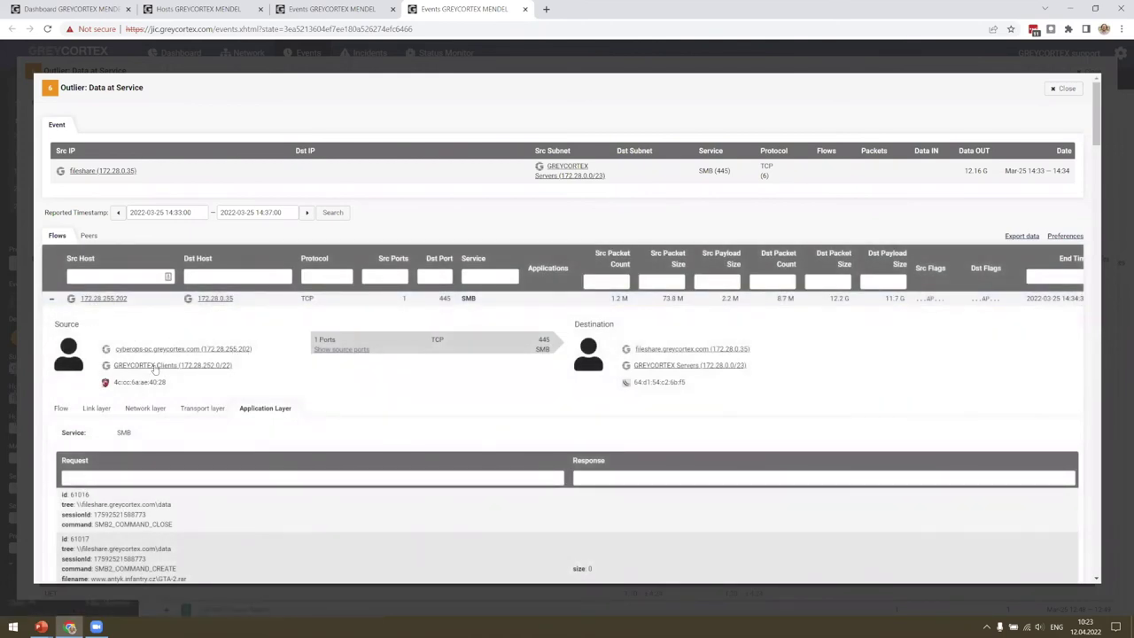
drag(239, 365, 152, 350)
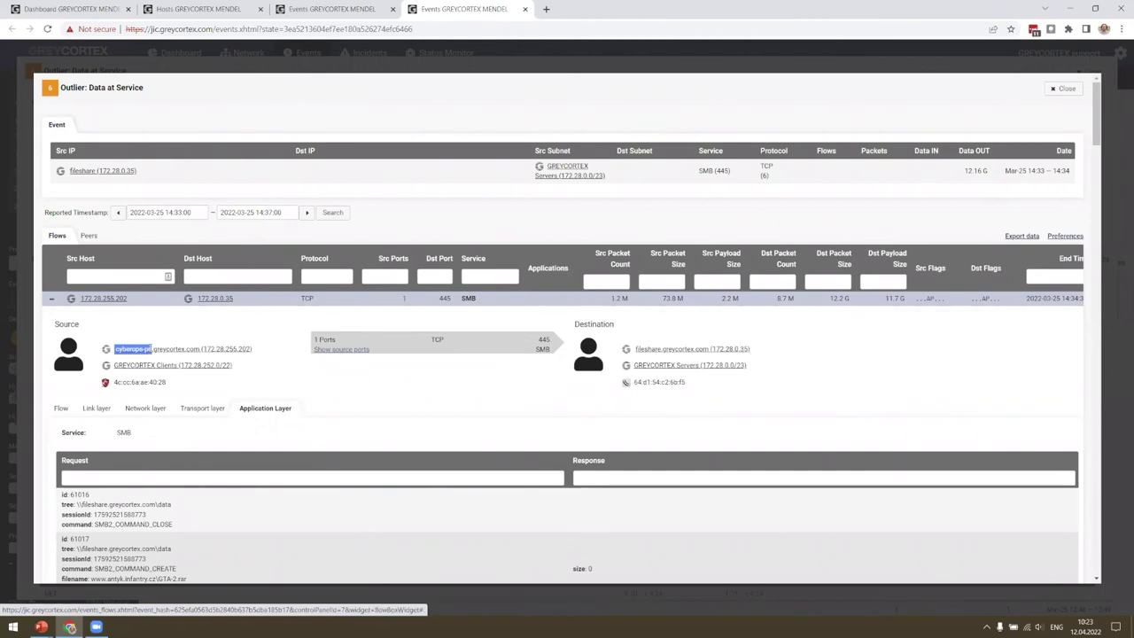
click(286, 358)
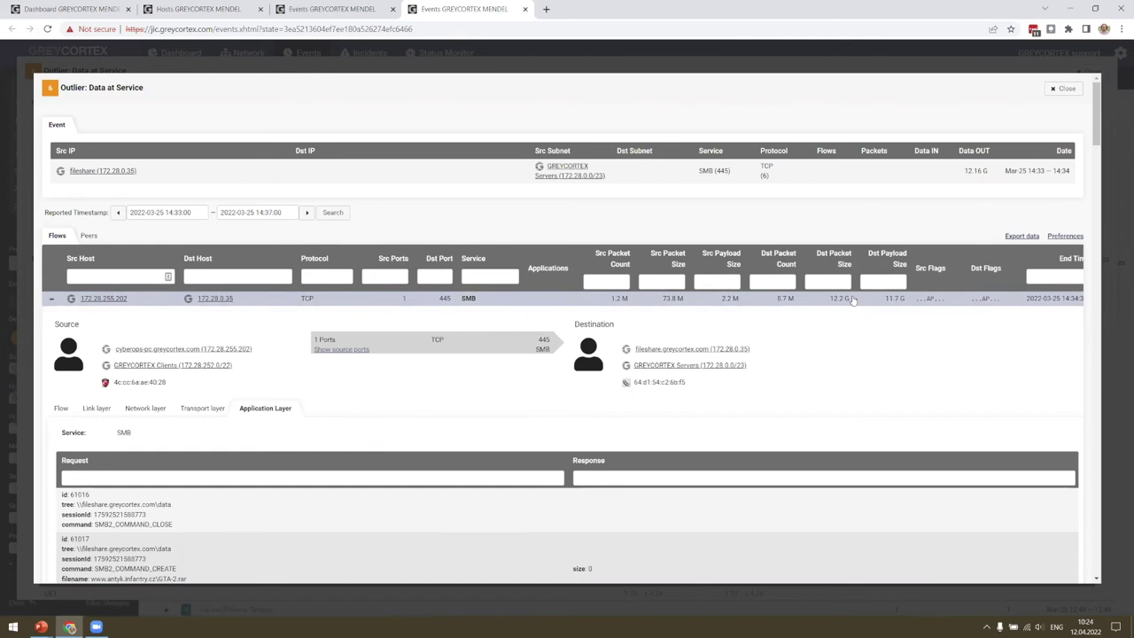
Examine the flow's application-layer SMB requests and highlight the shared folder in the tree path of request 62022's neighbouring entry 61022
scroll(495, 332, down, 2)
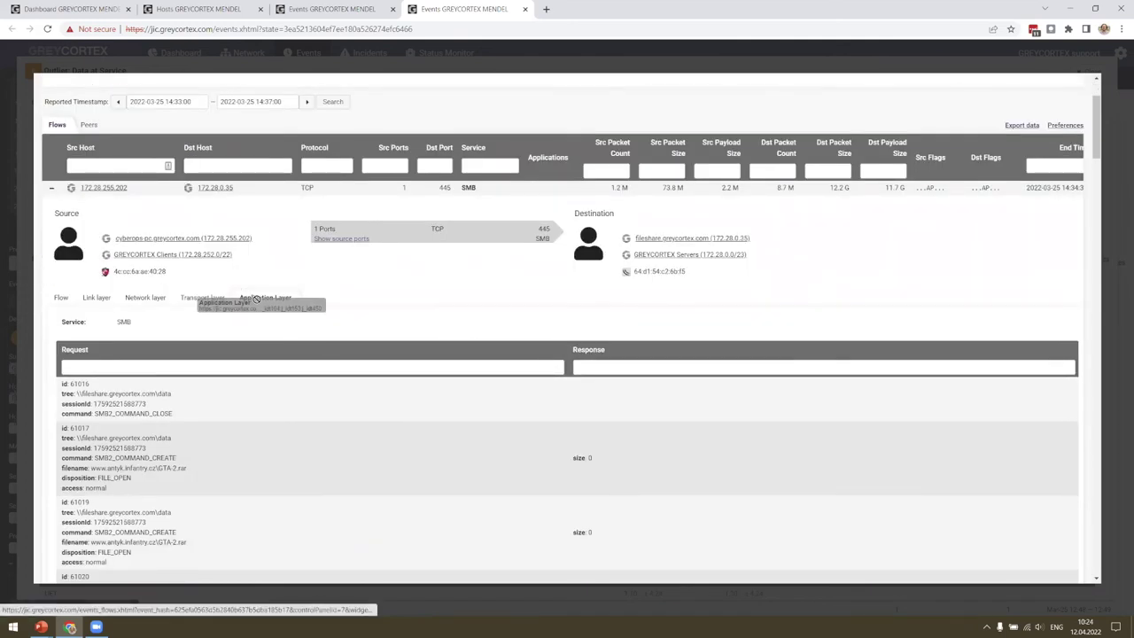
scroll(280, 302, down, 1)
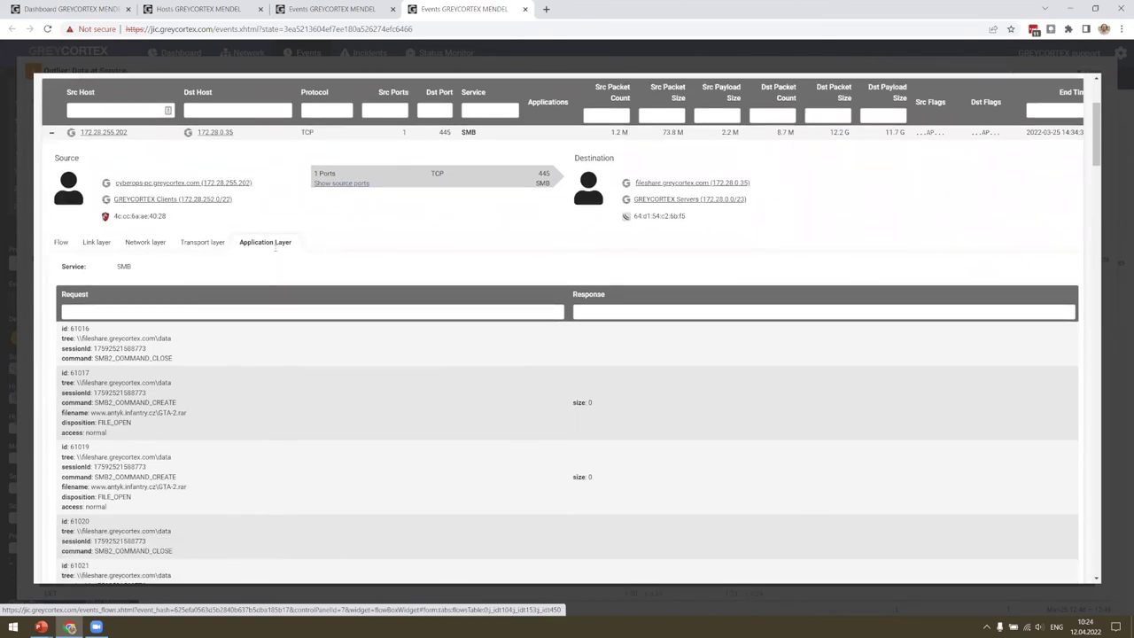
scroll(223, 324, down, 1)
scroll(194, 338, down, 1)
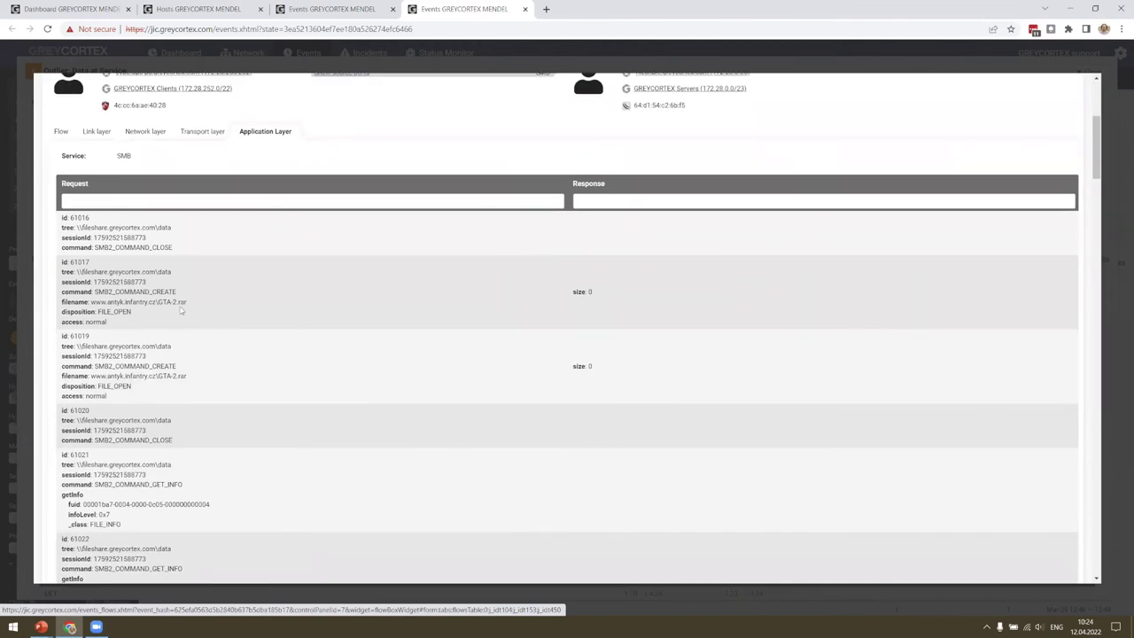
scroll(183, 314, down, 1)
scroll(183, 319, down, 1)
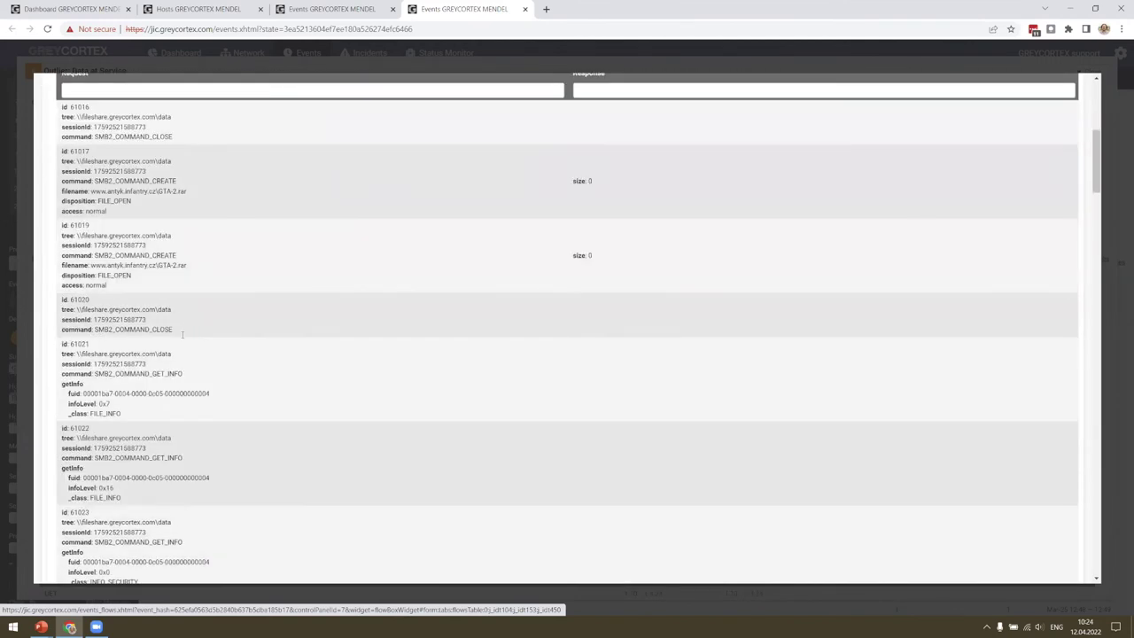
scroll(184, 337, down, 1)
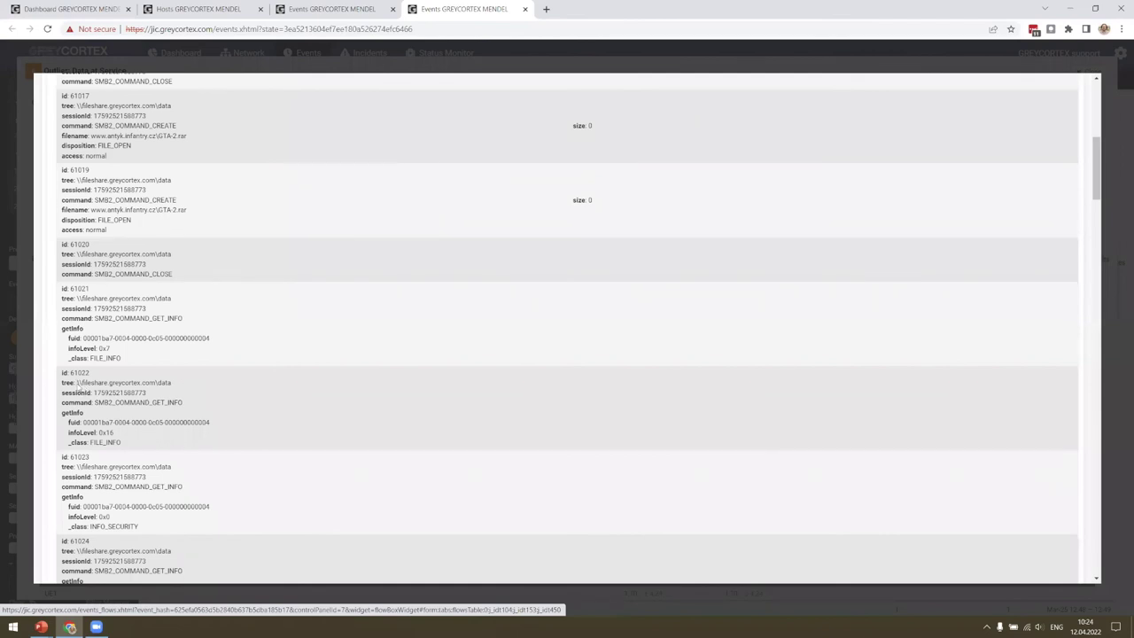
drag(76, 382, 155, 382)
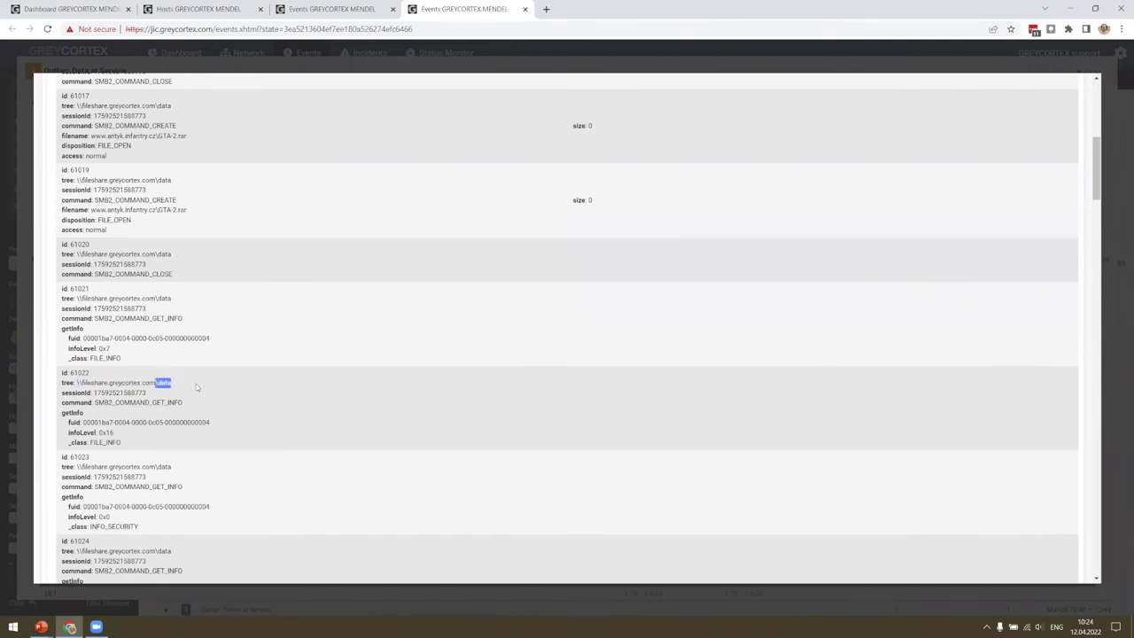
Look through the further SMB requests for accessed files and highlight the filename in request 62159
scroll(203, 384, down, 4)
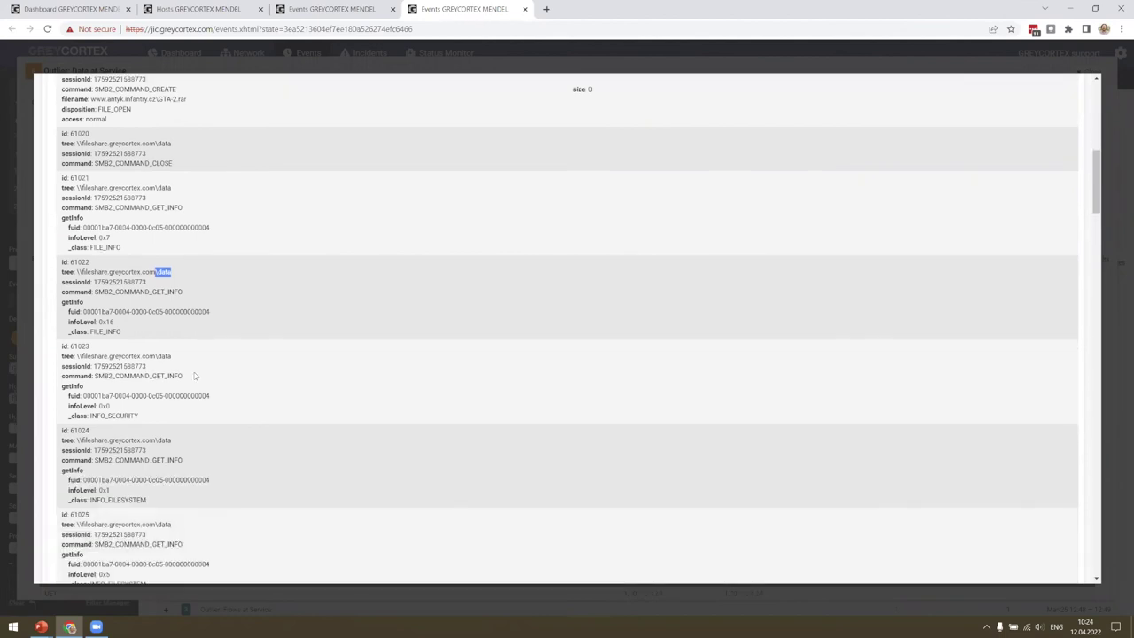
scroll(186, 313, down, 2)
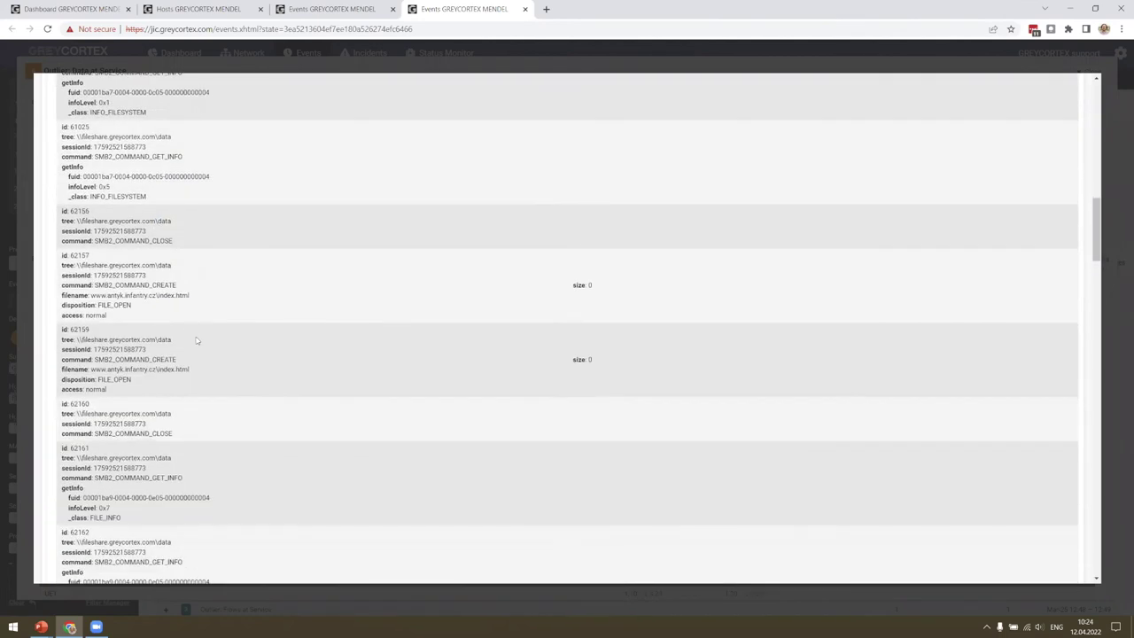
scroll(201, 328, down, 1)
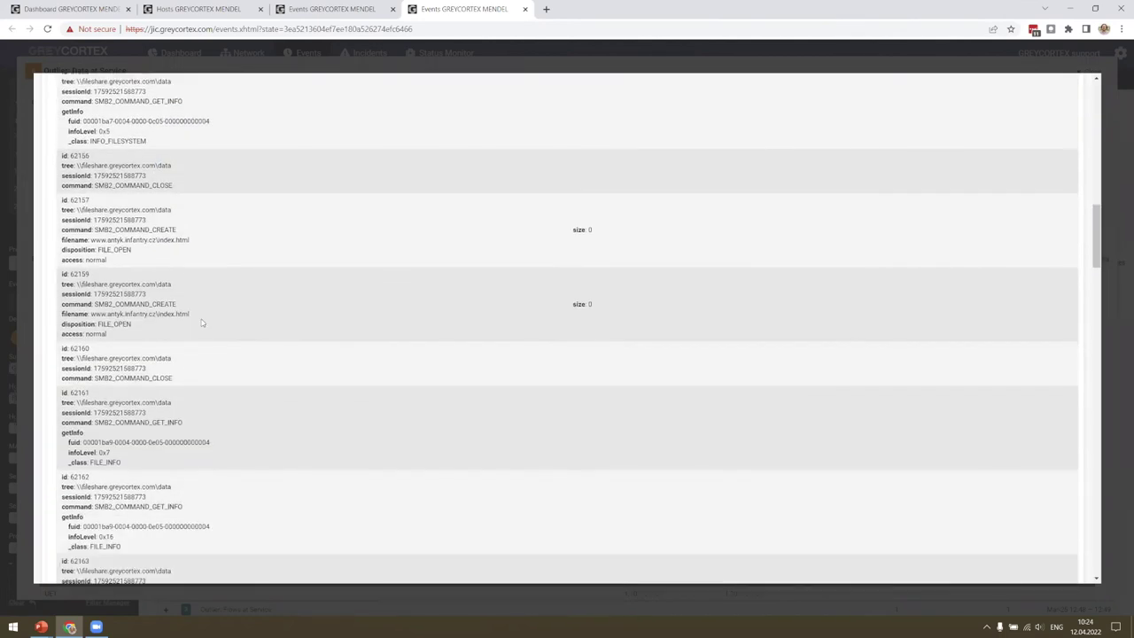
scroll(202, 314, down, 1)
scroll(189, 304, down, 1)
drag(61, 203, 190, 204)
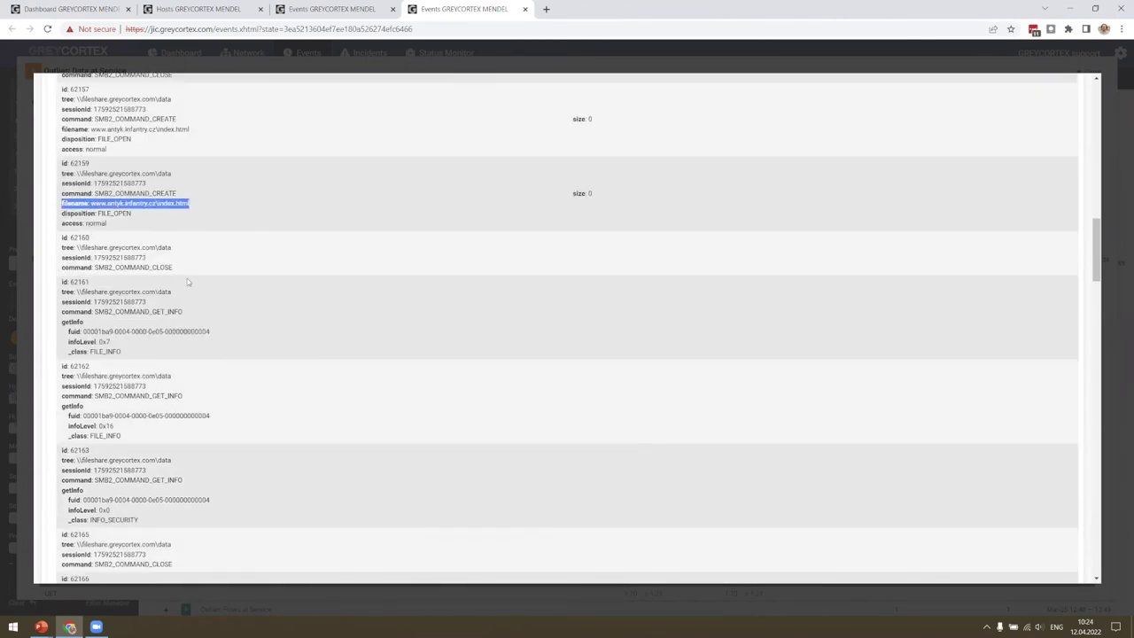
Look through the SMB requests after 62159 for further accessed files, and return to the flow's source and destination overview
scroll(188, 282, down, 5)
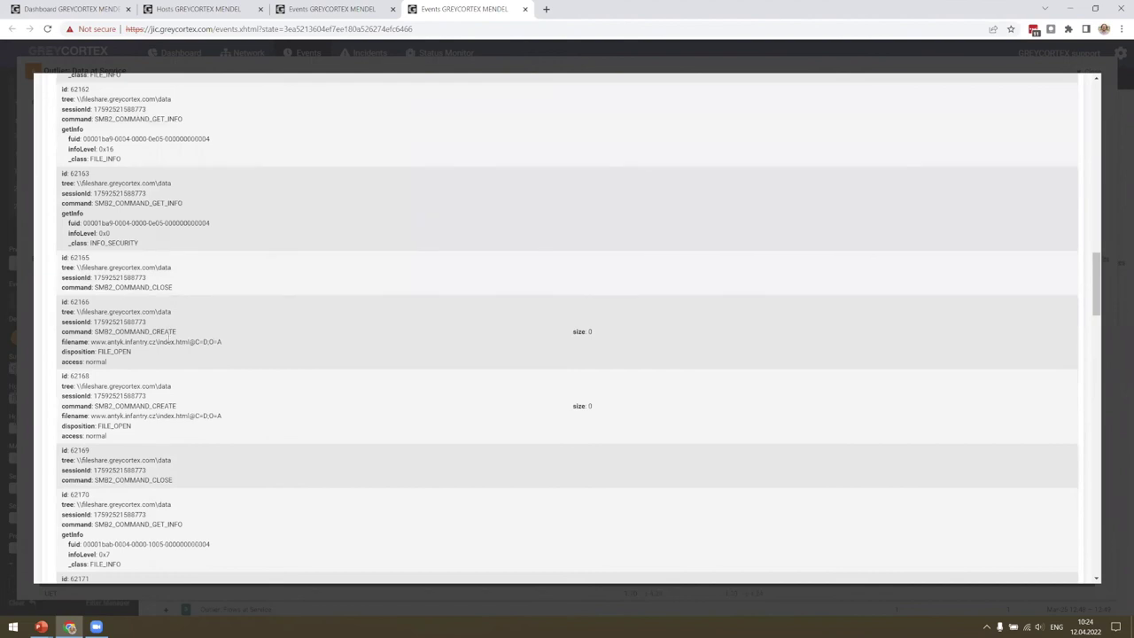
scroll(168, 338, down, 9)
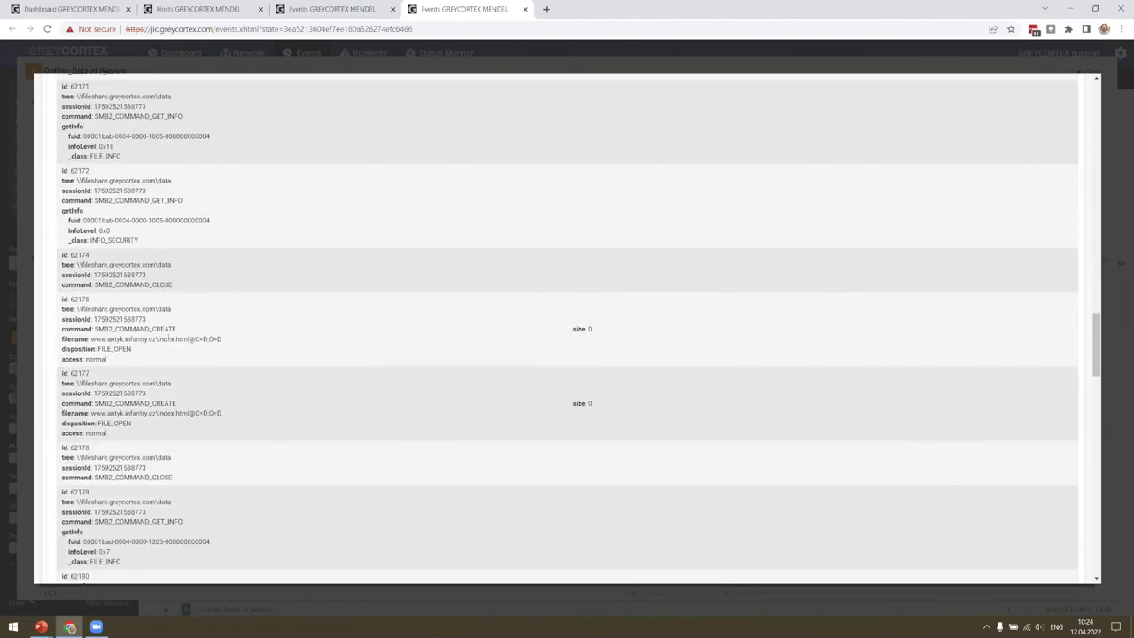
scroll(169, 338, down, 13)
scroll(170, 340, up, 14)
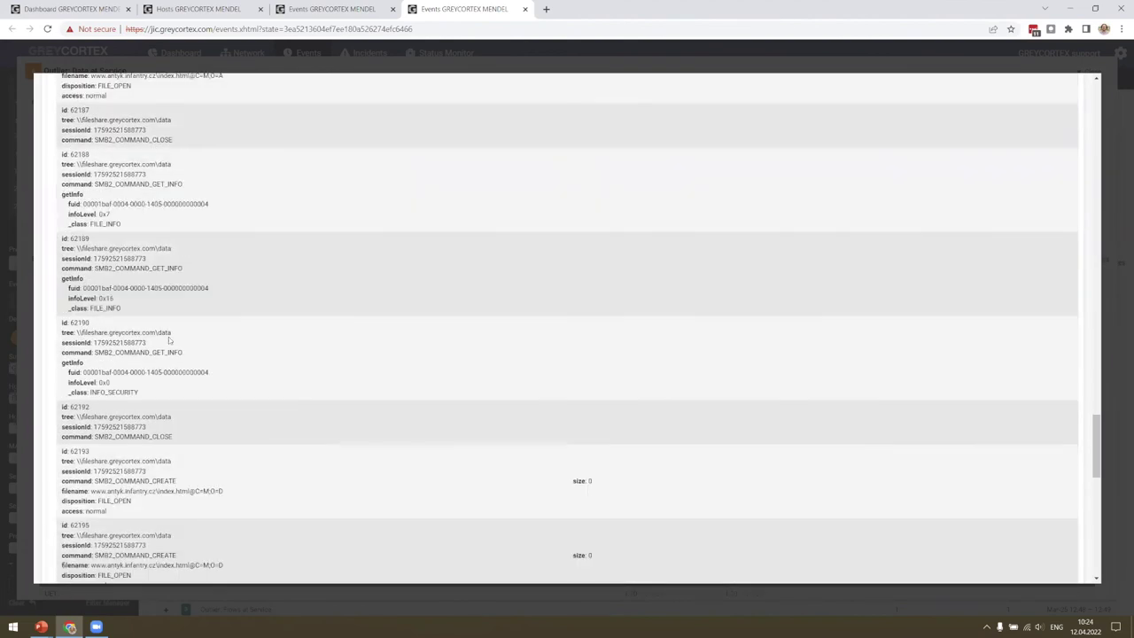
scroll(170, 339, up, 20)
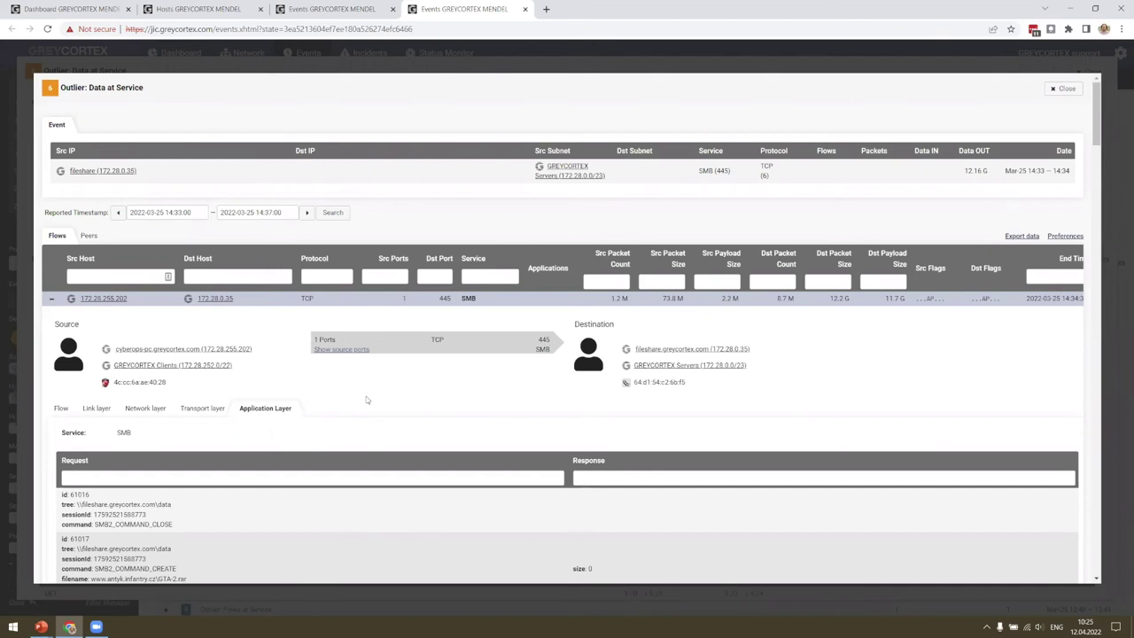
Highlight the source host name of the SMB flow, and close the flow view and the outlier event's details
drag(151, 365, 114, 349)
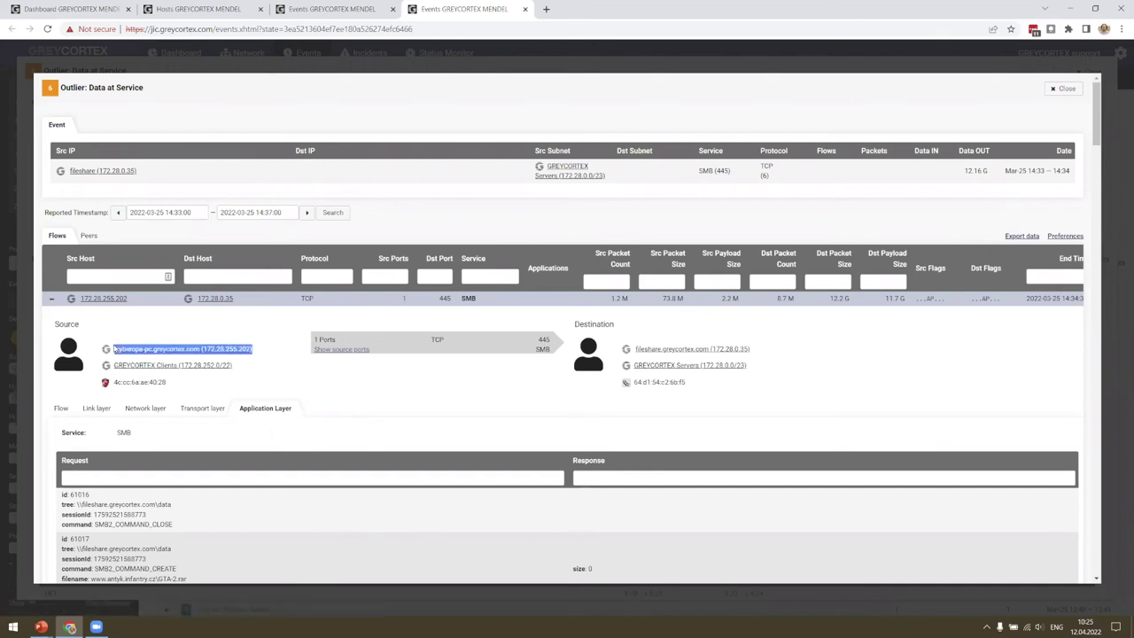
click(136, 326)
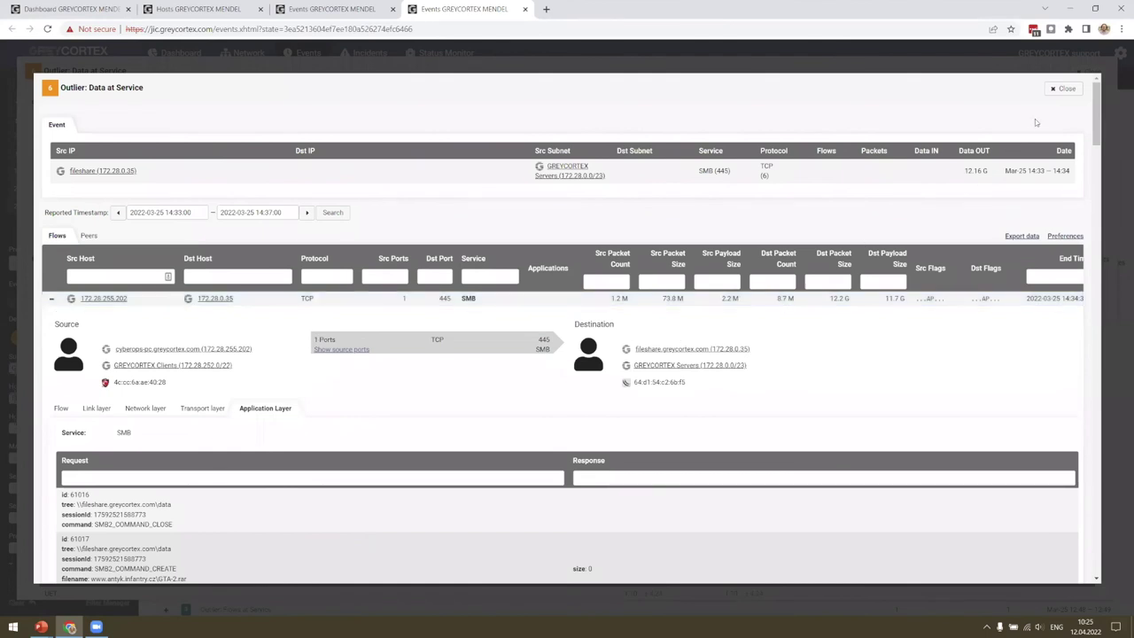
click(1064, 87)
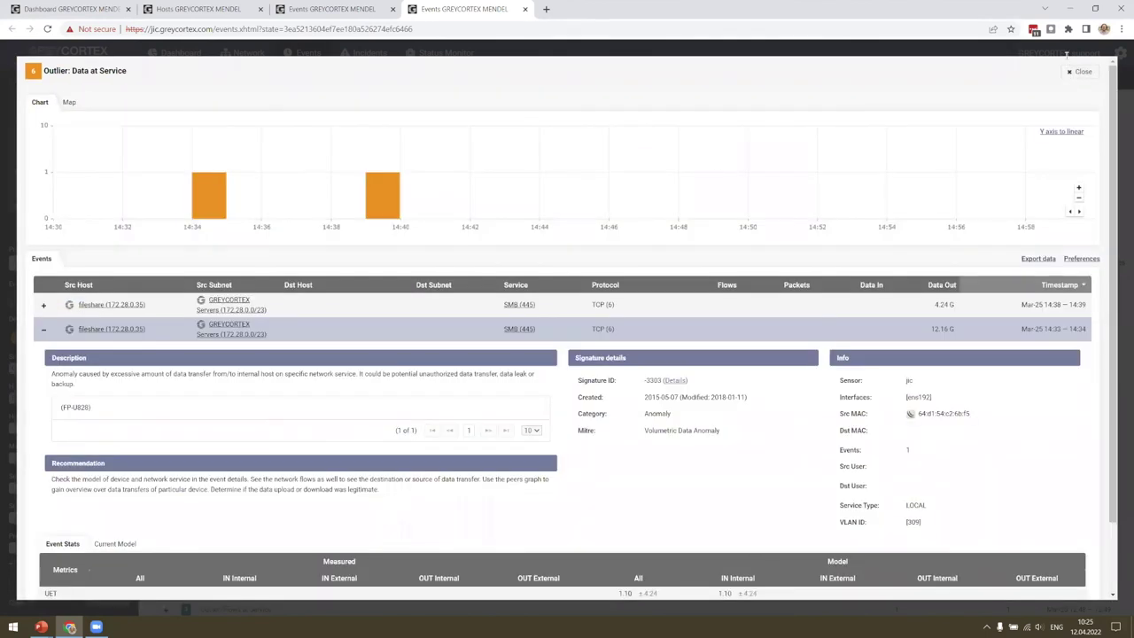
click(1073, 72)
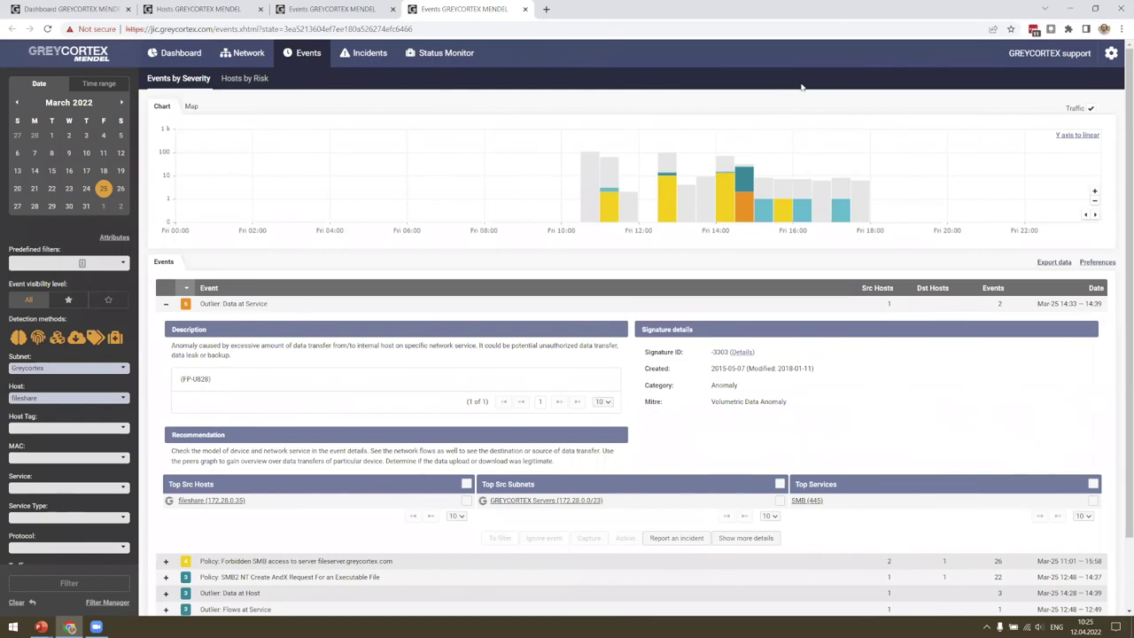
Switch back to the PowerPoint slide show and advance to the "3. Early Detection" slide
key(alt+Tab)
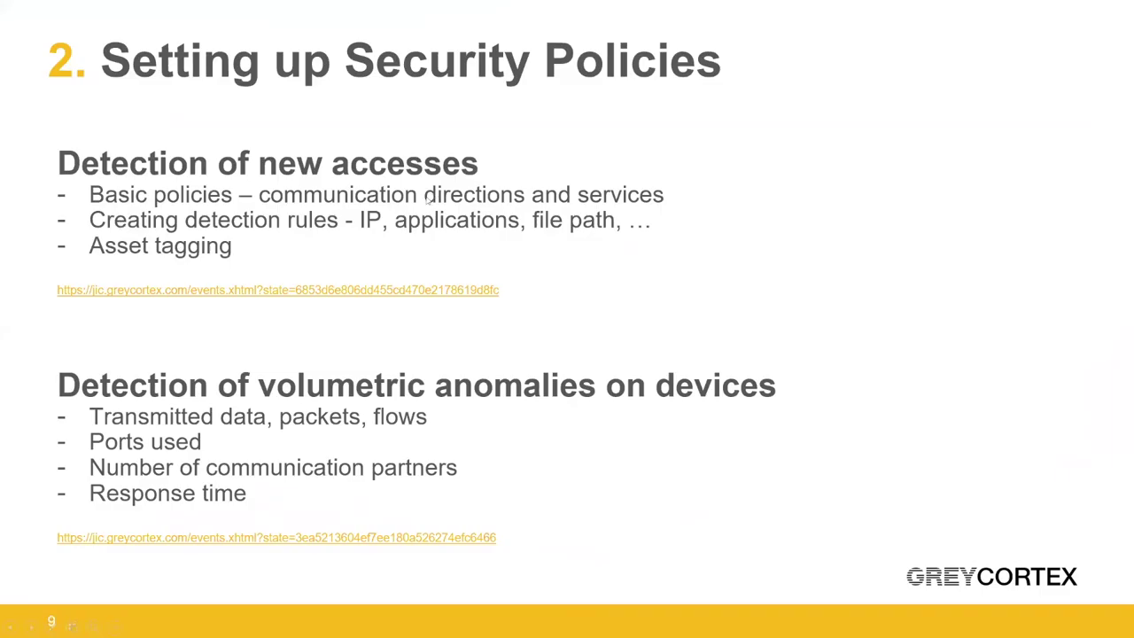
click(417, 240)
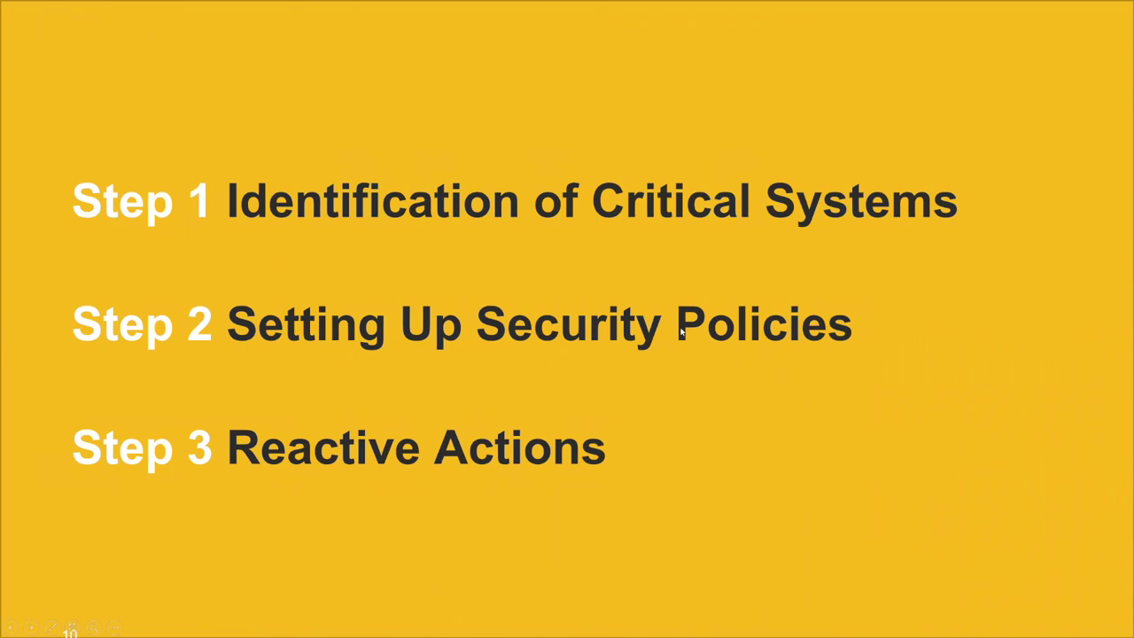
click(638, 383)
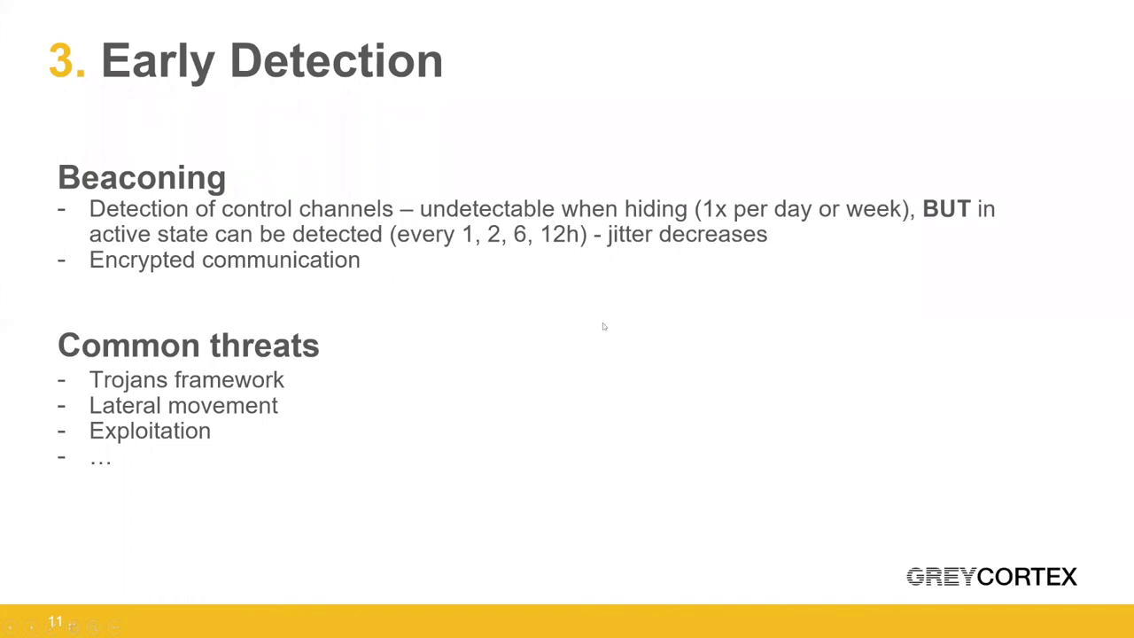